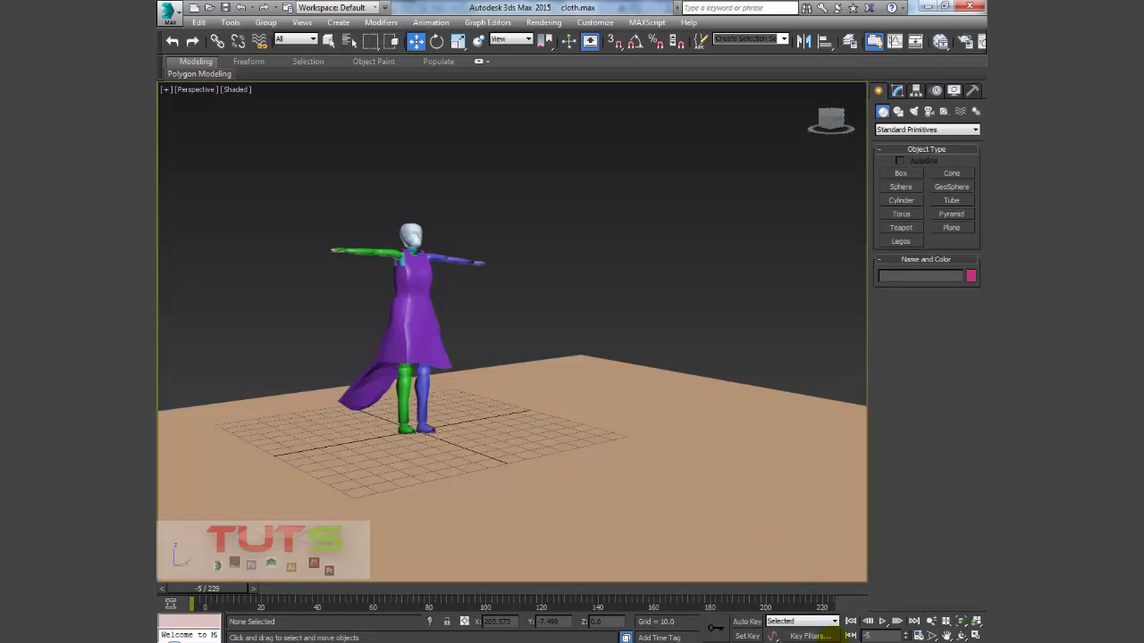
- Examine the ground plane, the purple dress and the biped in the scene
left_click(845, 581)
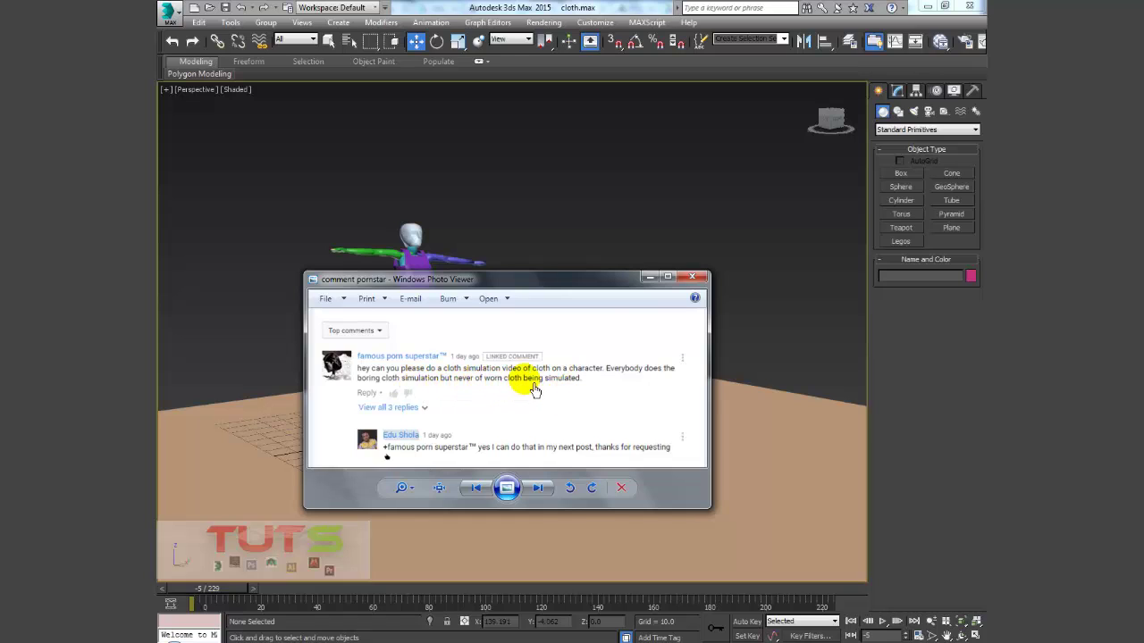
left_click(655, 279)
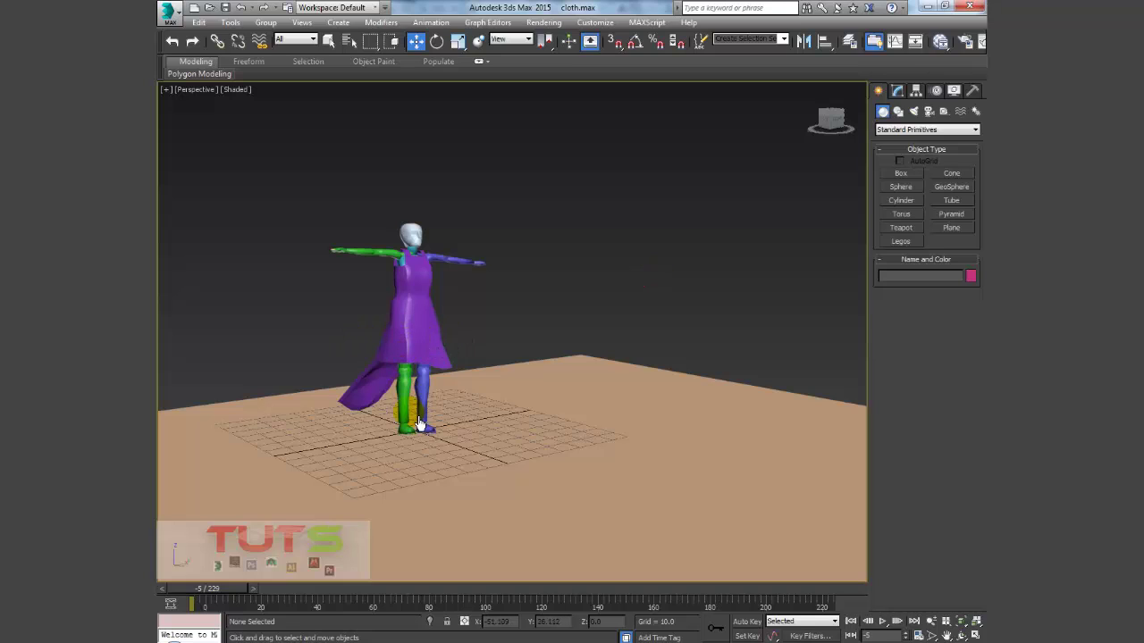
left_click(284, 464)
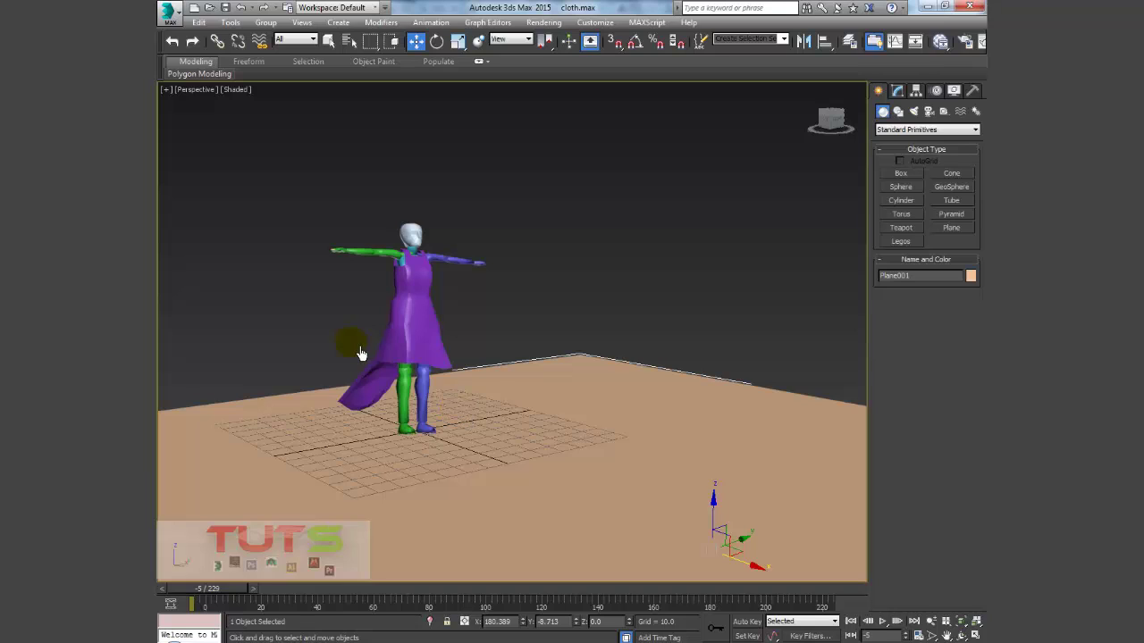
left_click(394, 341)
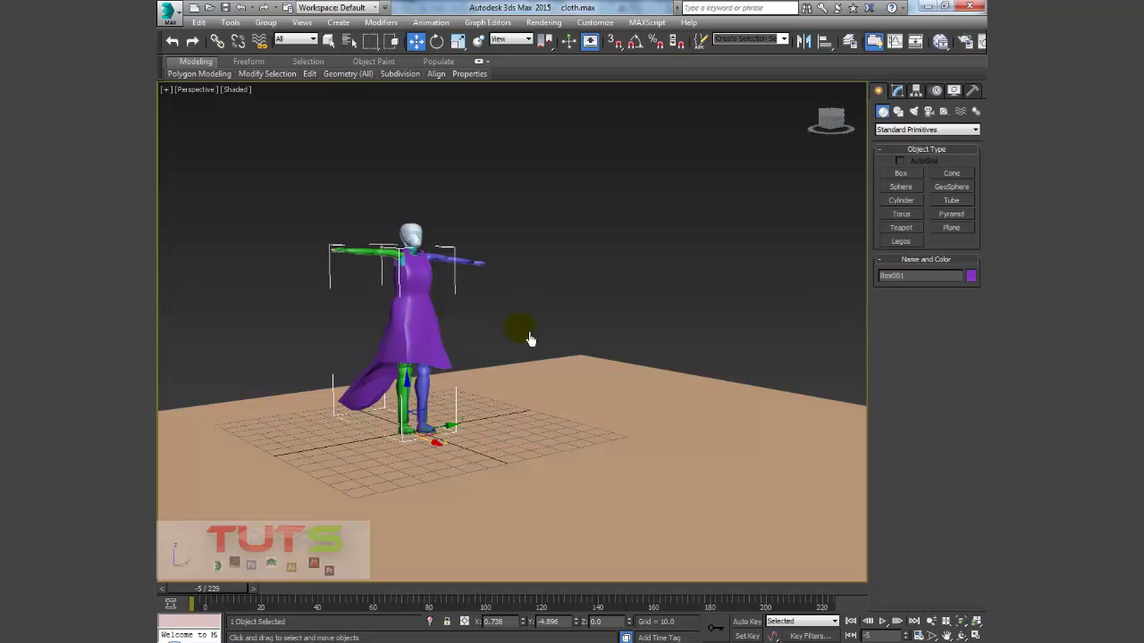
middle_click_drag(408, 318, 438, 400, "alt")
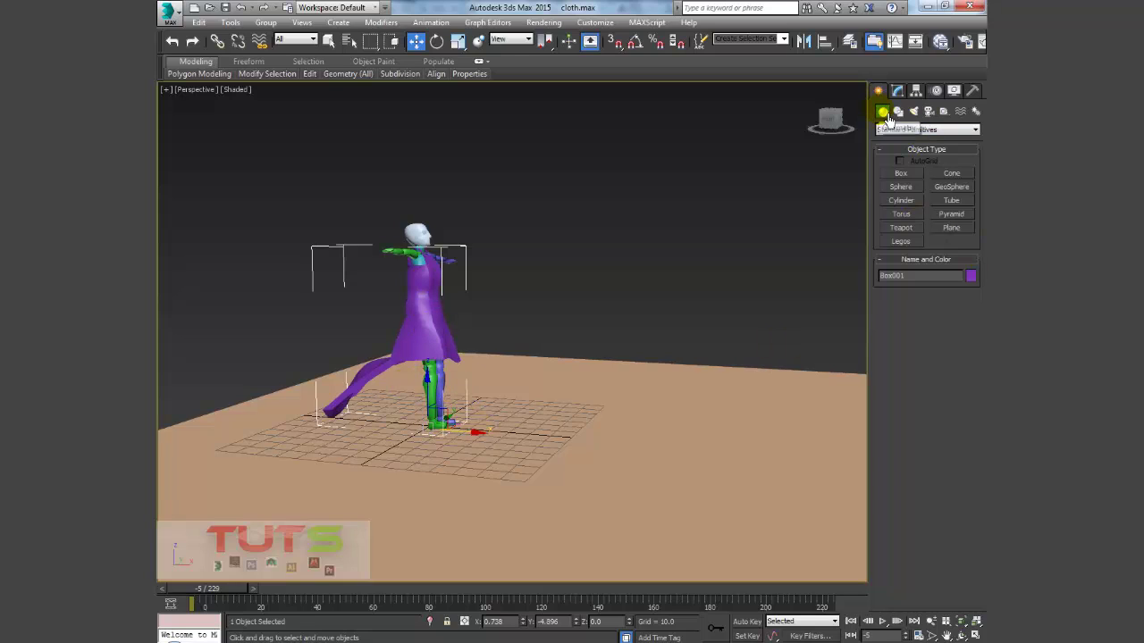
left_click(976, 111)
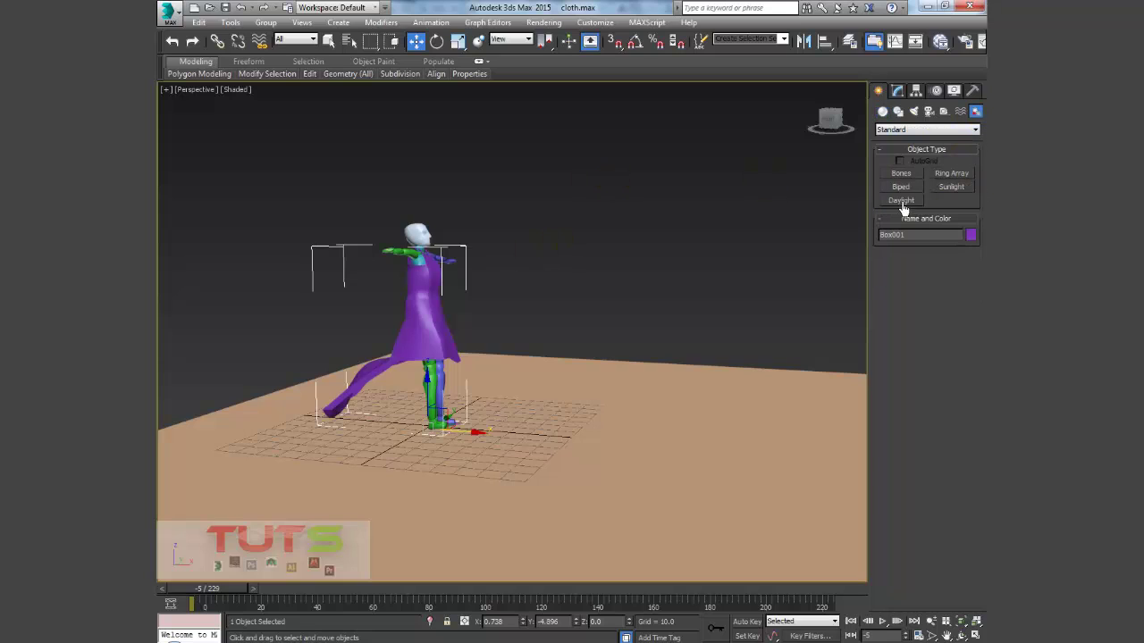
left_click(882, 110)
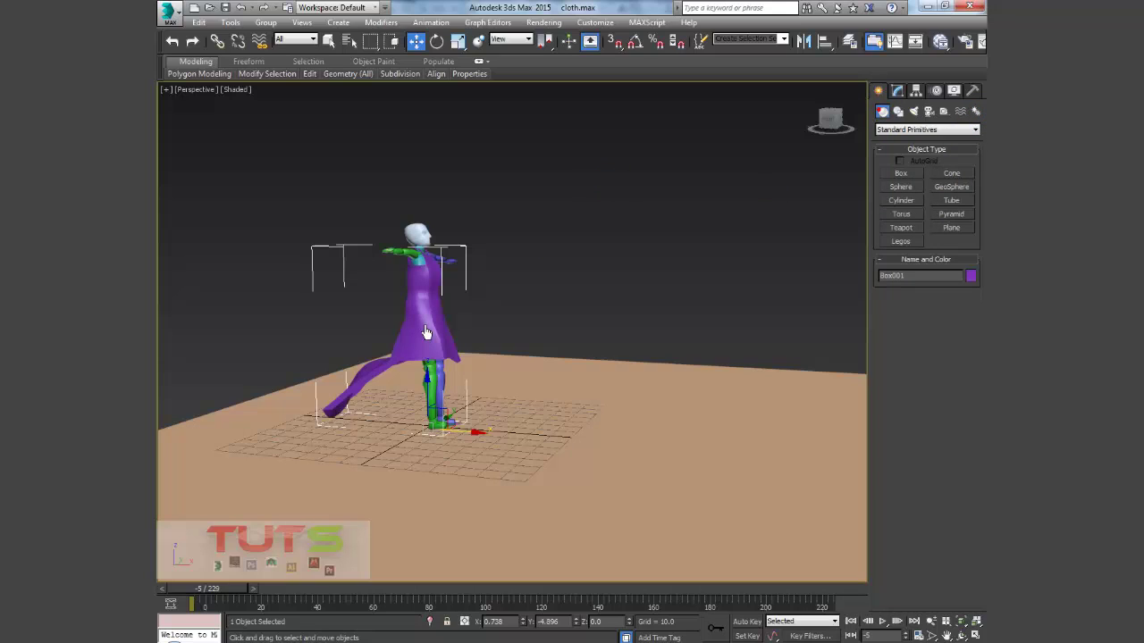
- Play back the biped's animation and return to the first frame
left_click(445, 386)
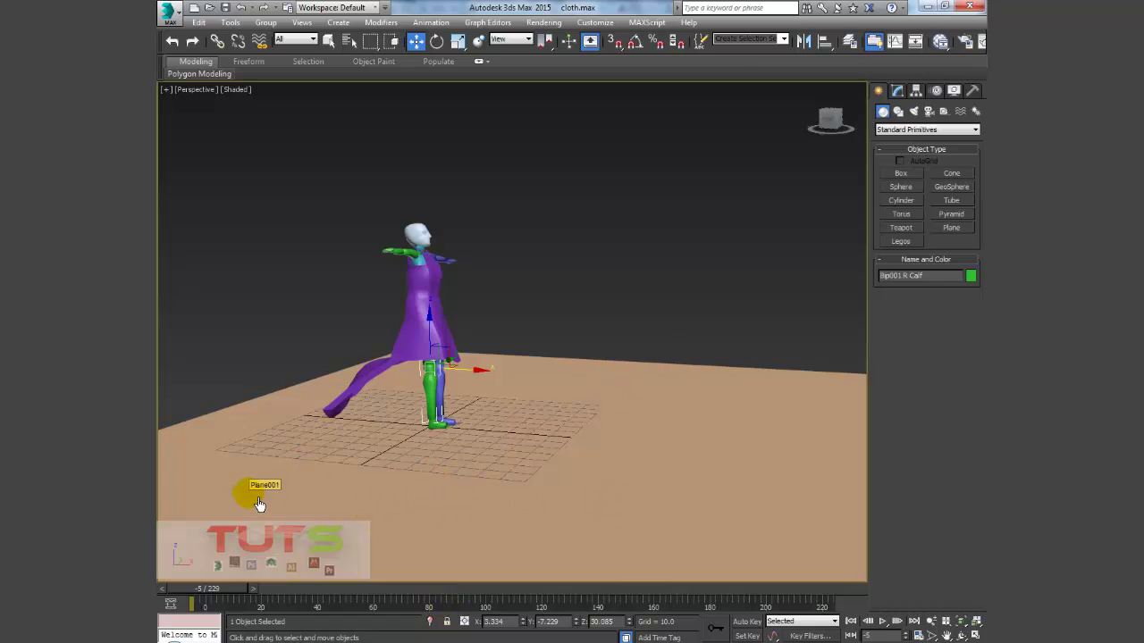
left_click(883, 622)
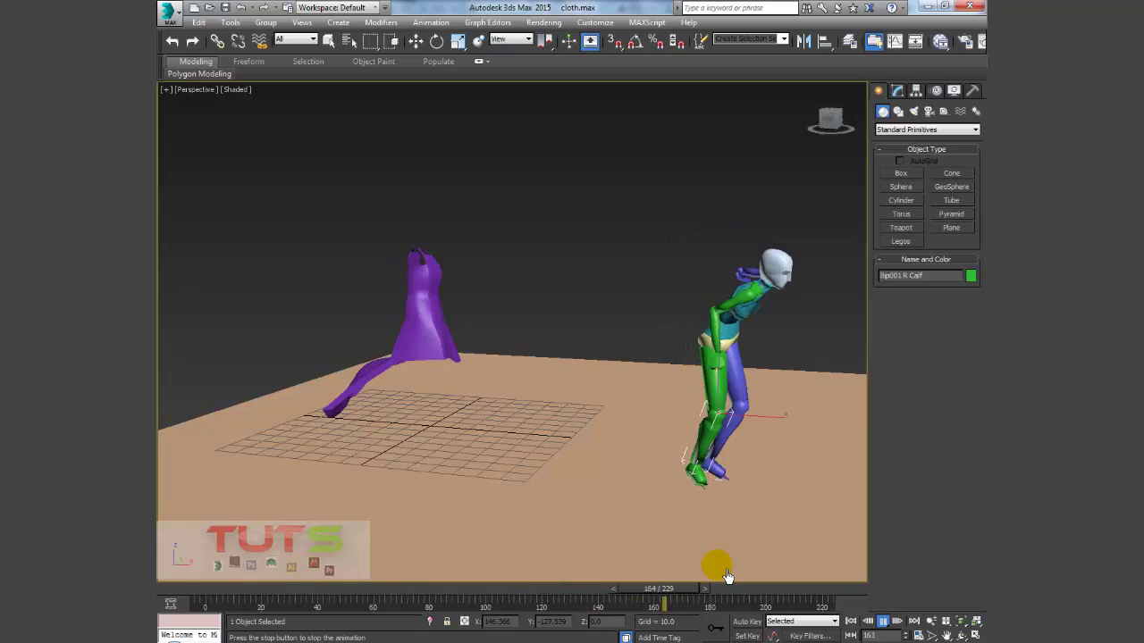
left_click(851, 621)
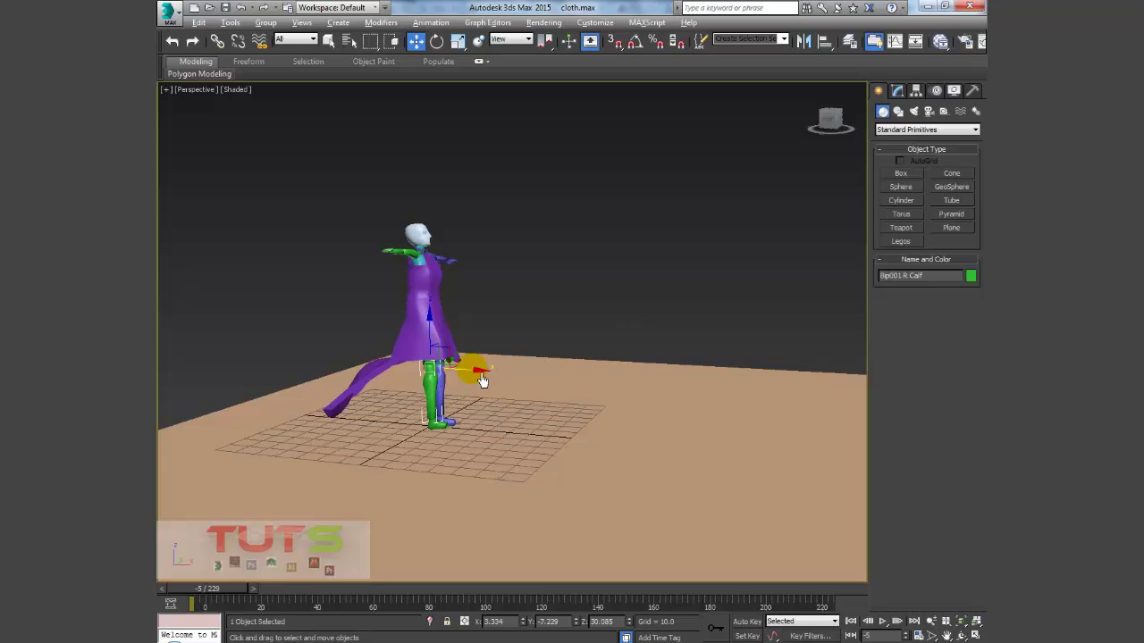
- Apply the Cloth modifier to the purple dress
middle_click_drag(439, 384, 432, 395, "alt")
left_click(458, 312)
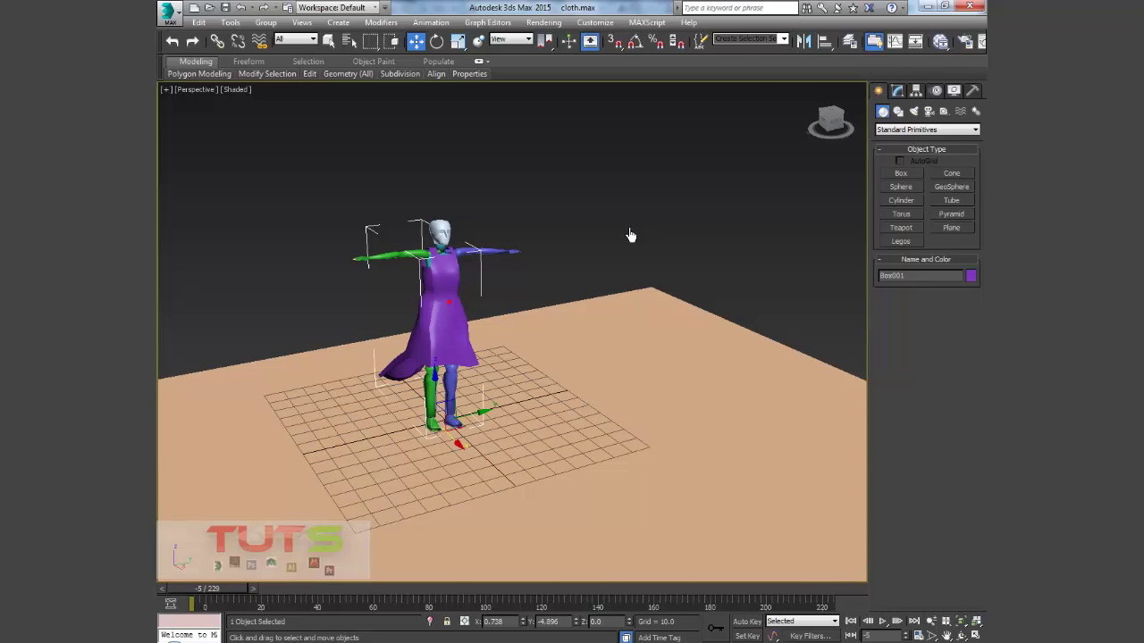
left_click(909, 99)
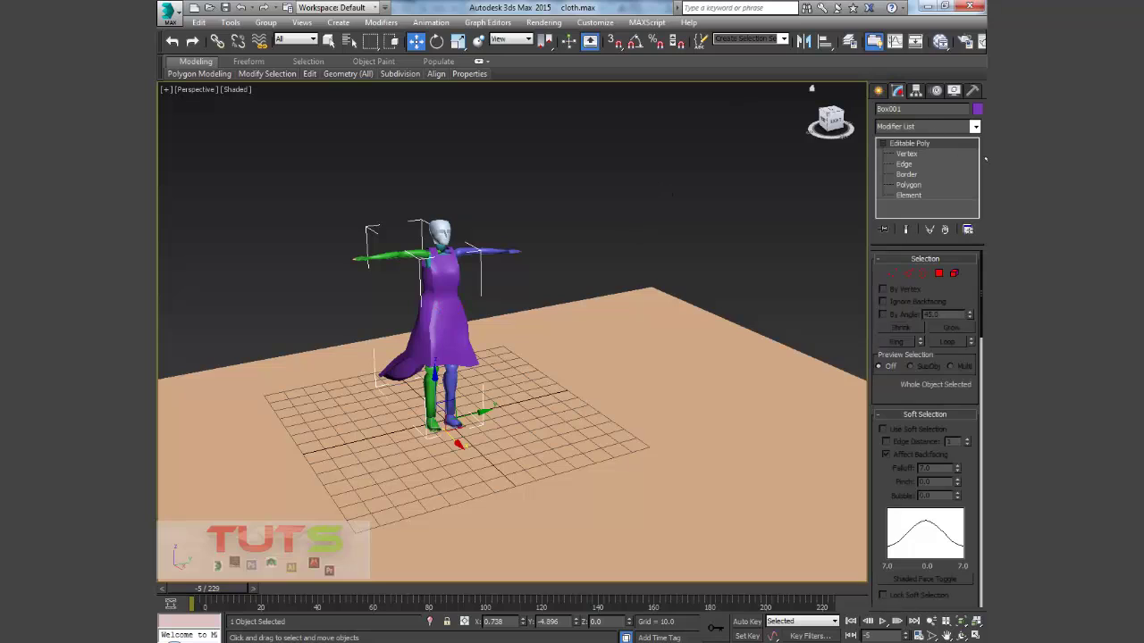
left_click(975, 127)
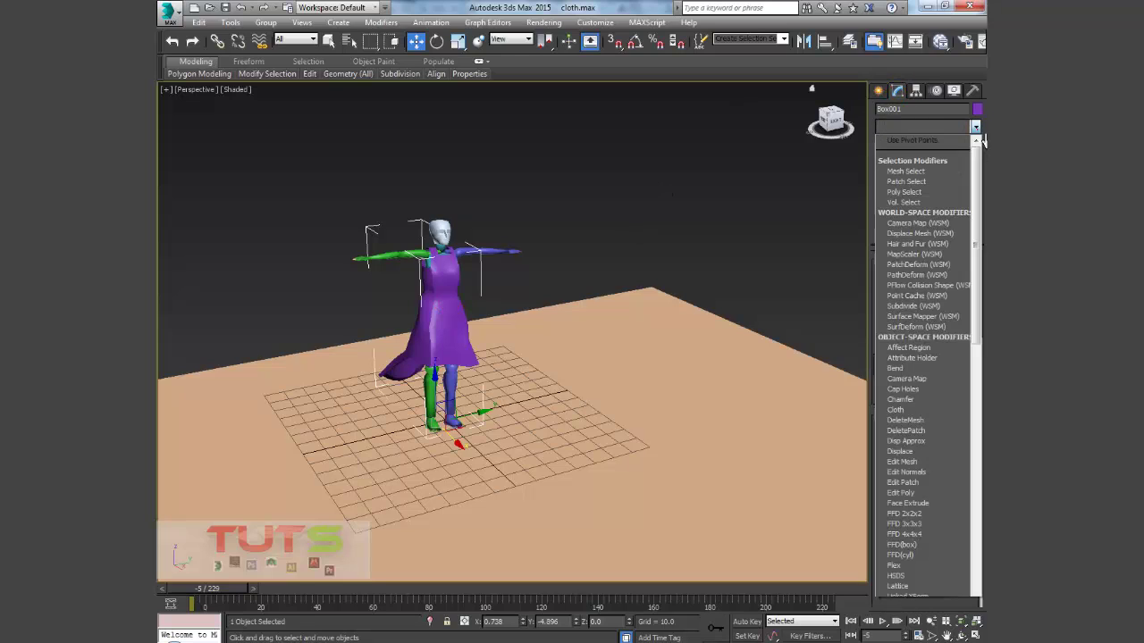
left_click(912, 410)
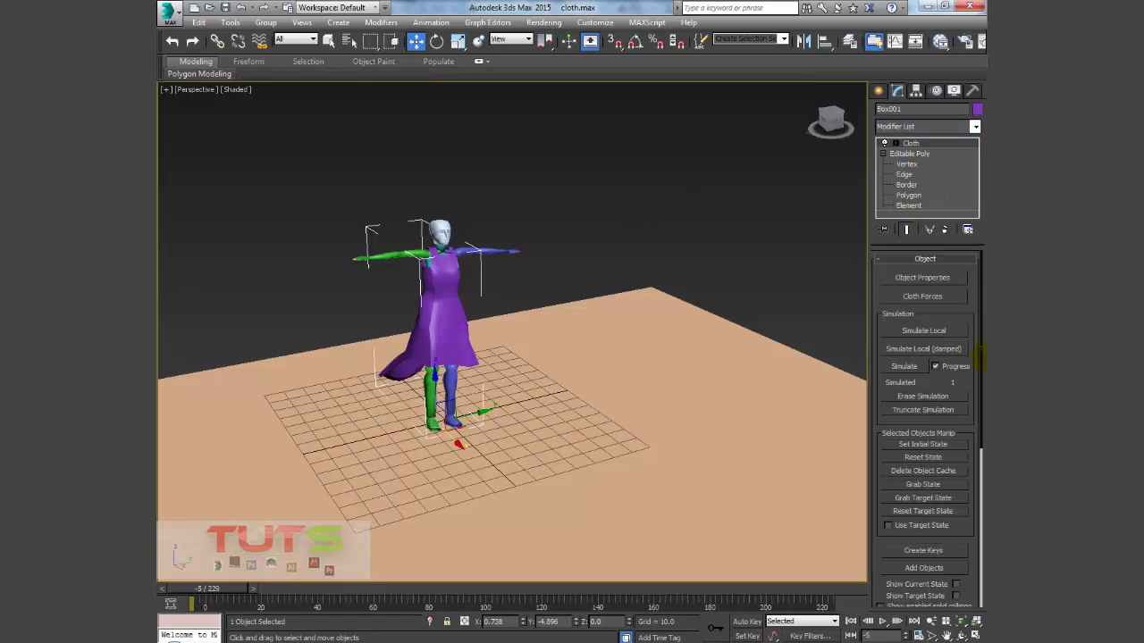
- In the Cloth modifier's object properties, set the dress Box001 as Cloth and assign it the Cotton preset
left_click(924, 279)
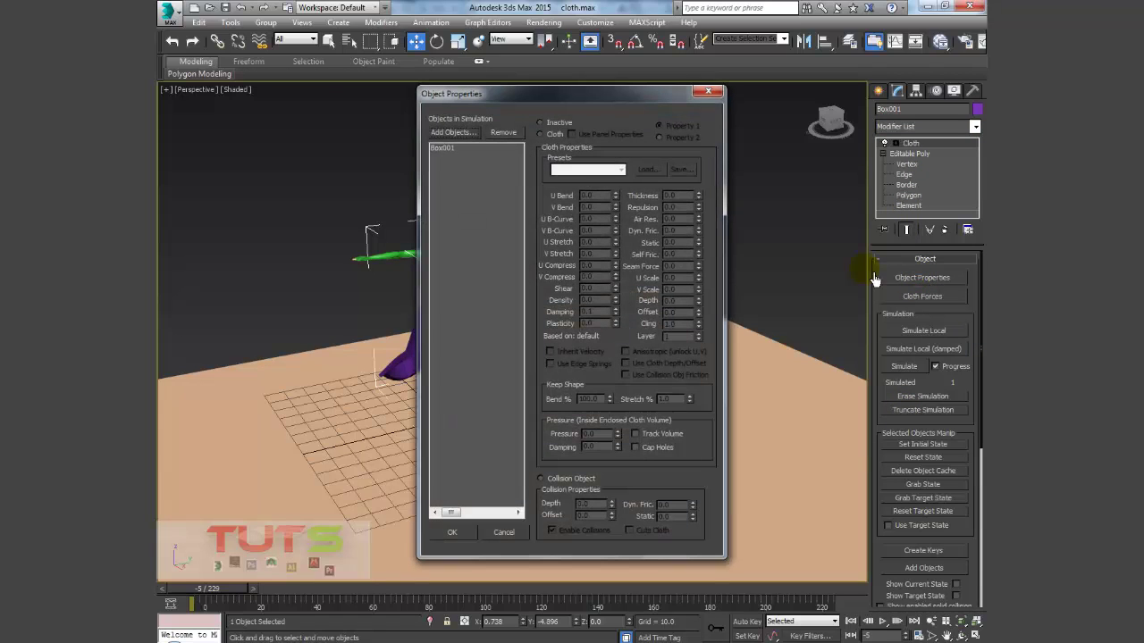
left_click(458, 150)
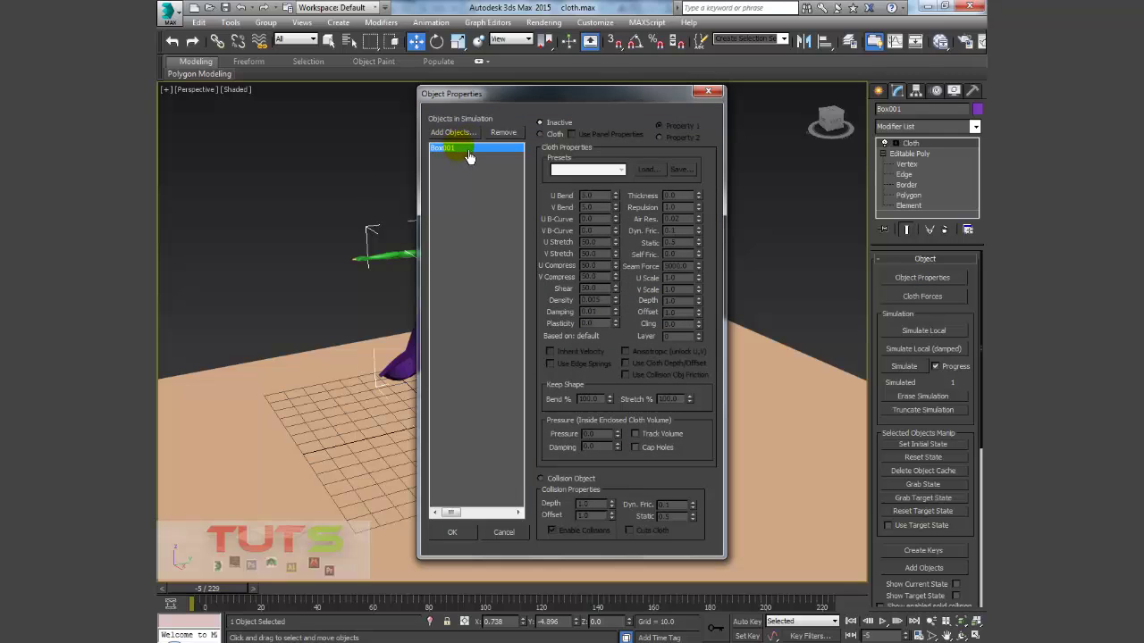
left_click(553, 139)
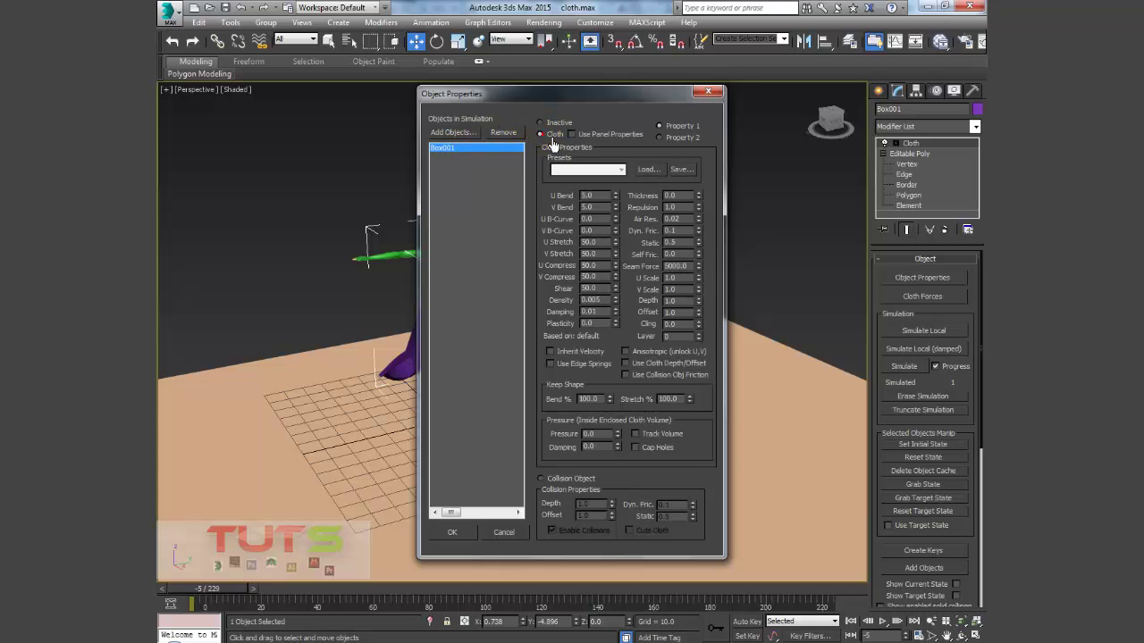
left_click(541, 124)
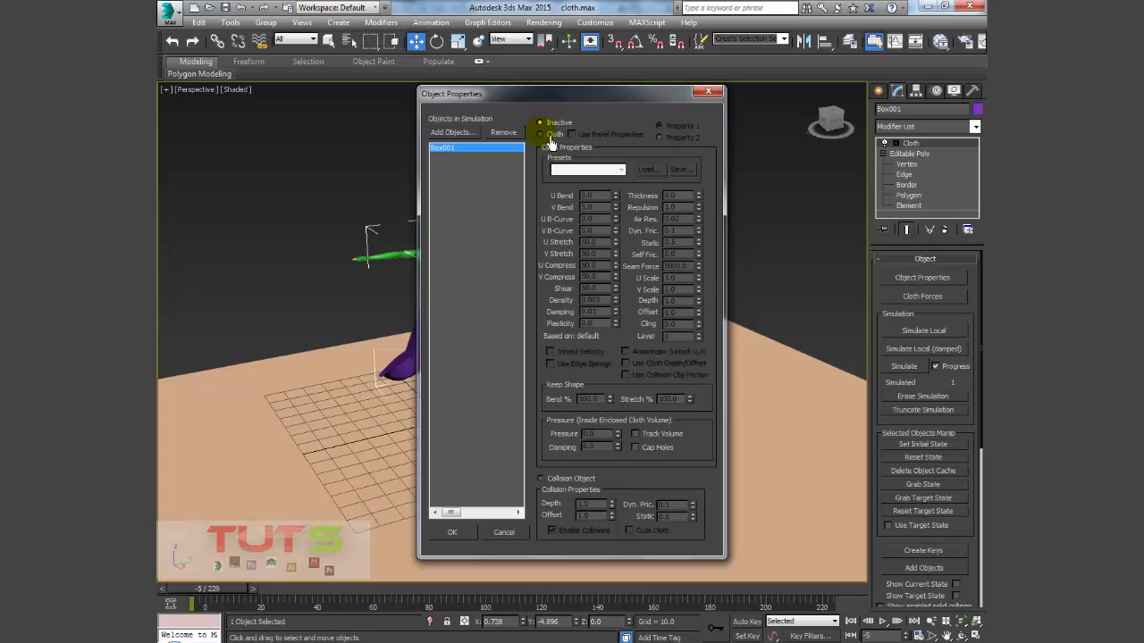
left_click(549, 136)
left_click(586, 169)
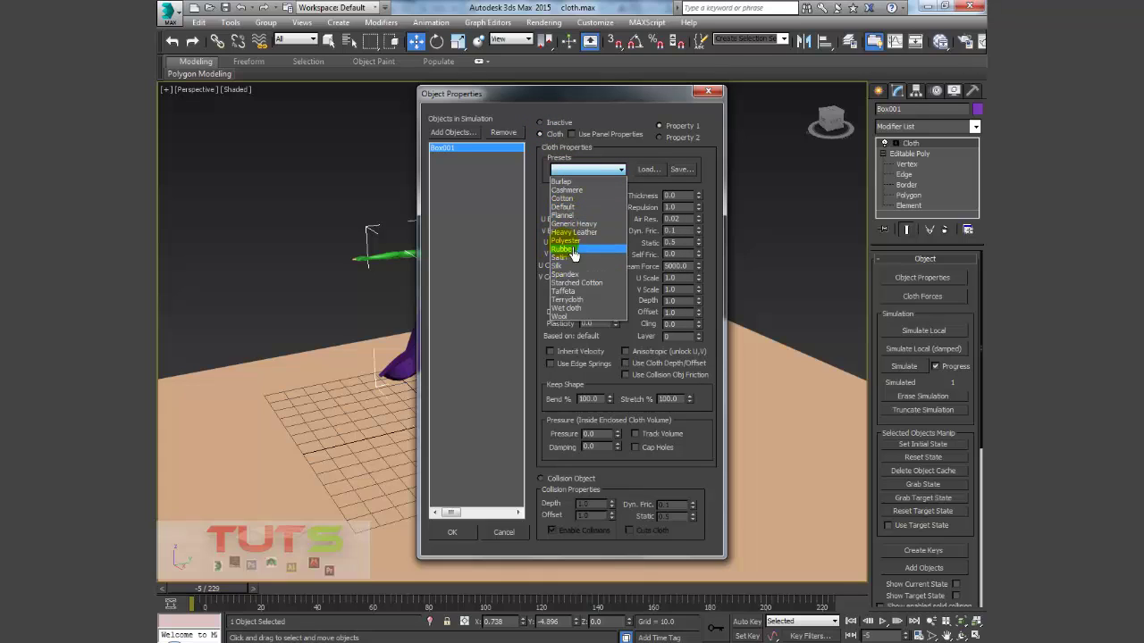
left_click(563, 198)
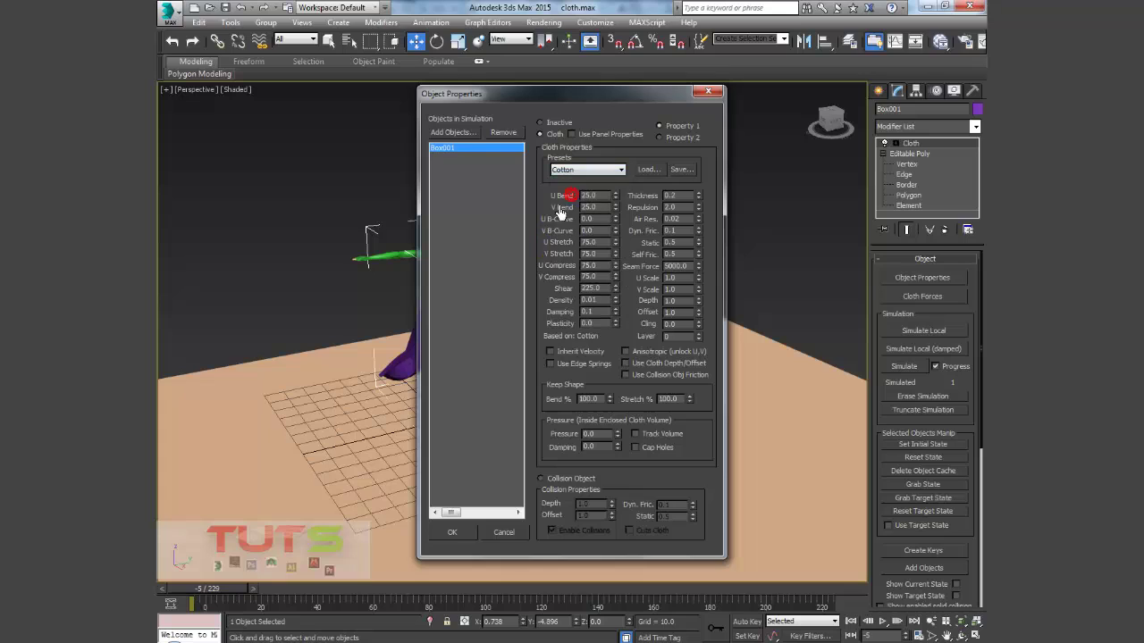
- Start adding objects to the cloth simulation and expand the Bip001 hierarchy through the pelvis, spine, both thighs and Spine1
left_click(451, 132)
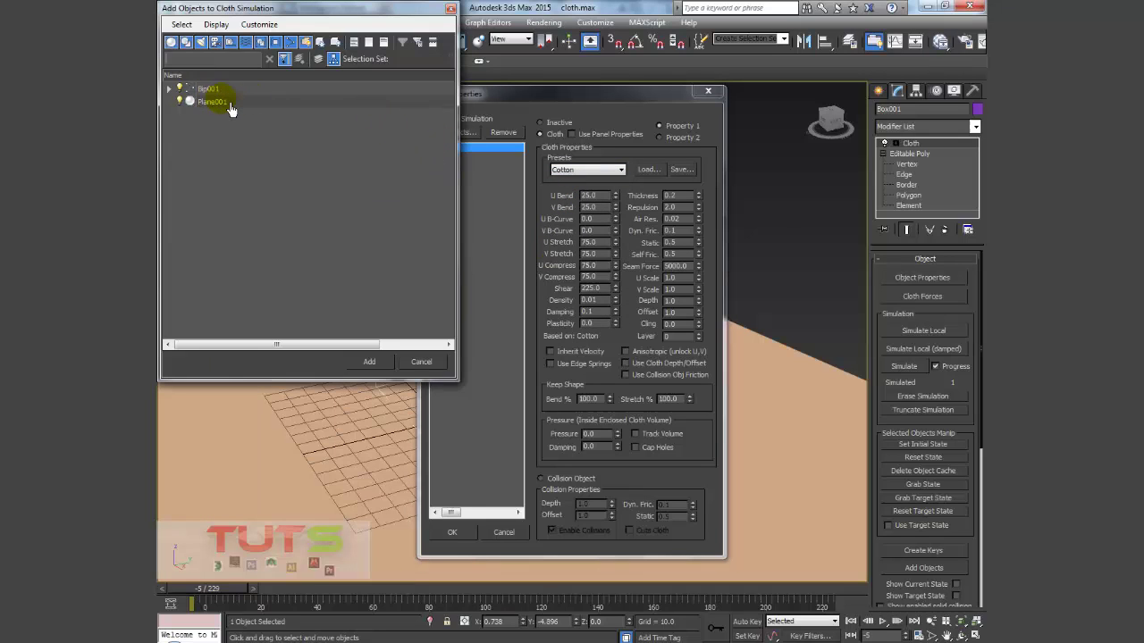
left_click(214, 102)
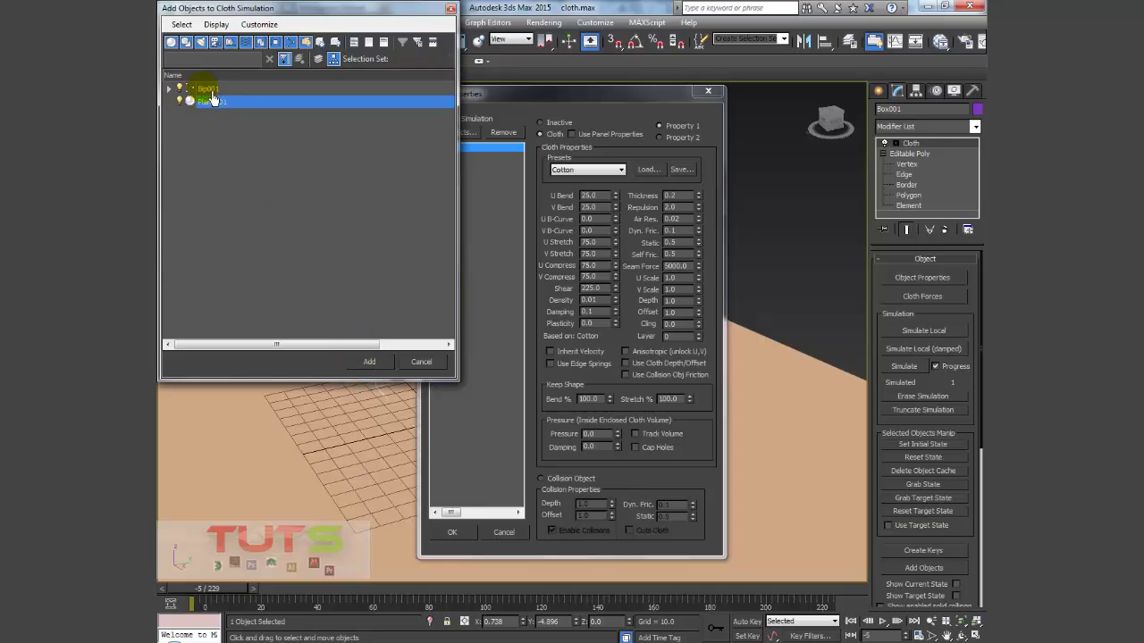
left_click(169, 89)
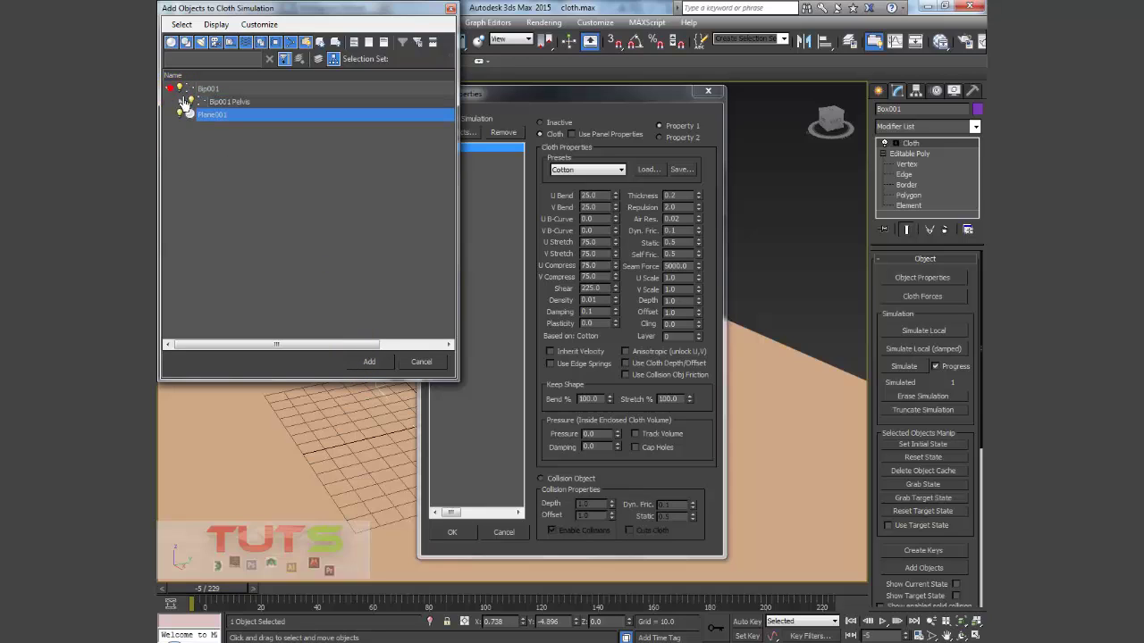
left_click(181, 102)
left_click(191, 115)
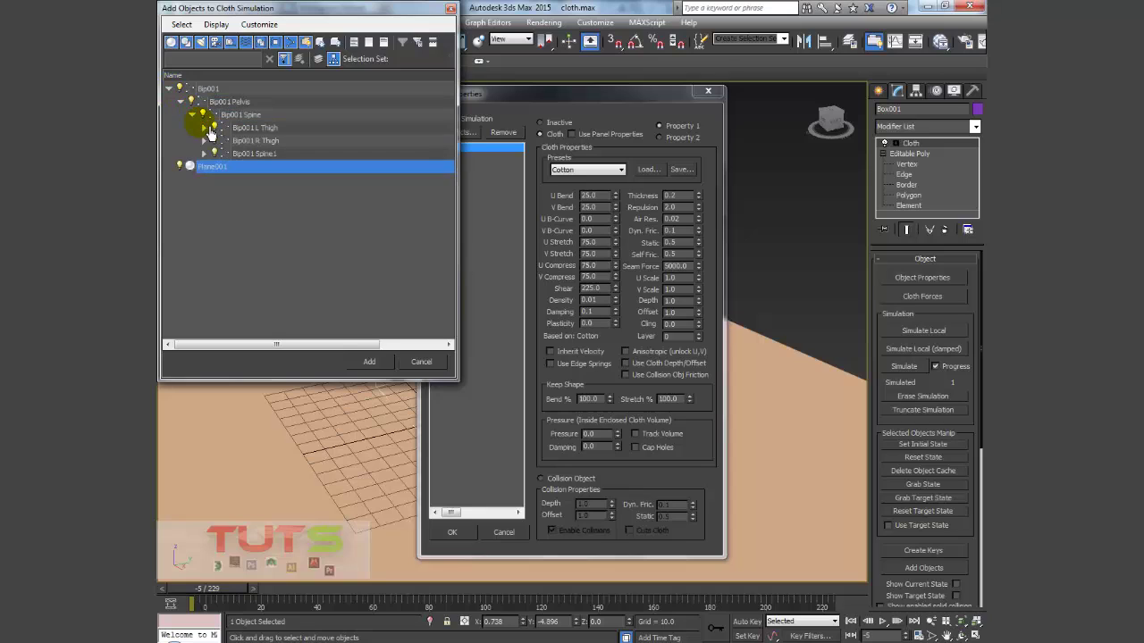
left_click(212, 141)
left_click(203, 128)
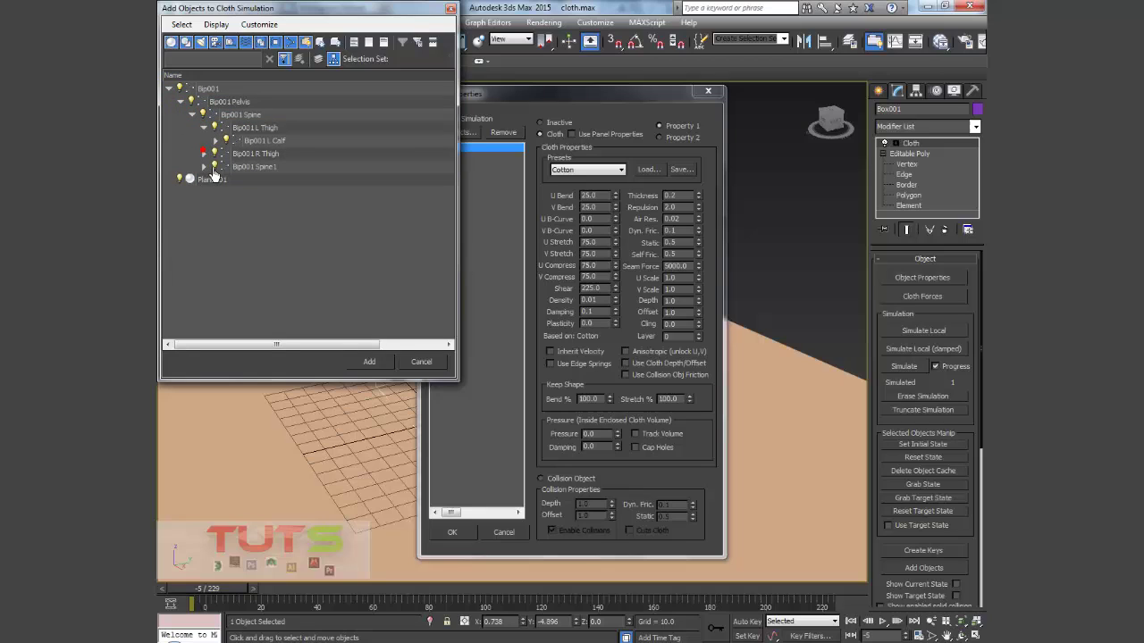
left_click(203, 154)
left_click(204, 179)
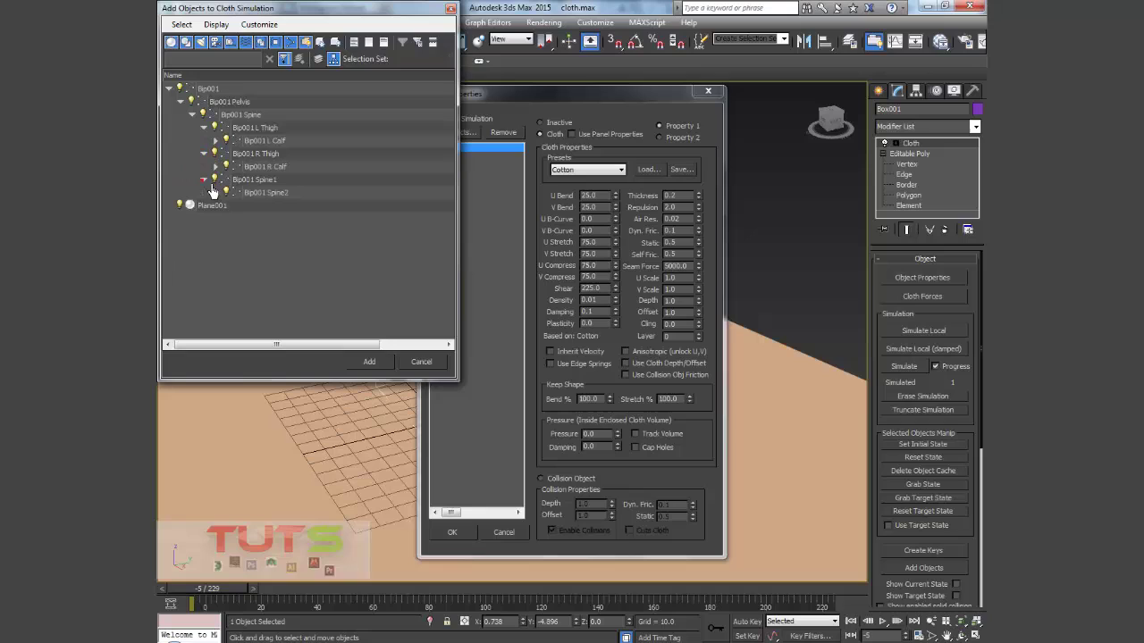
- Expand the biped's right calf, Spine2, Spine3, neck, both clavicles and upper arms, and the right forearm
left_click(215, 192)
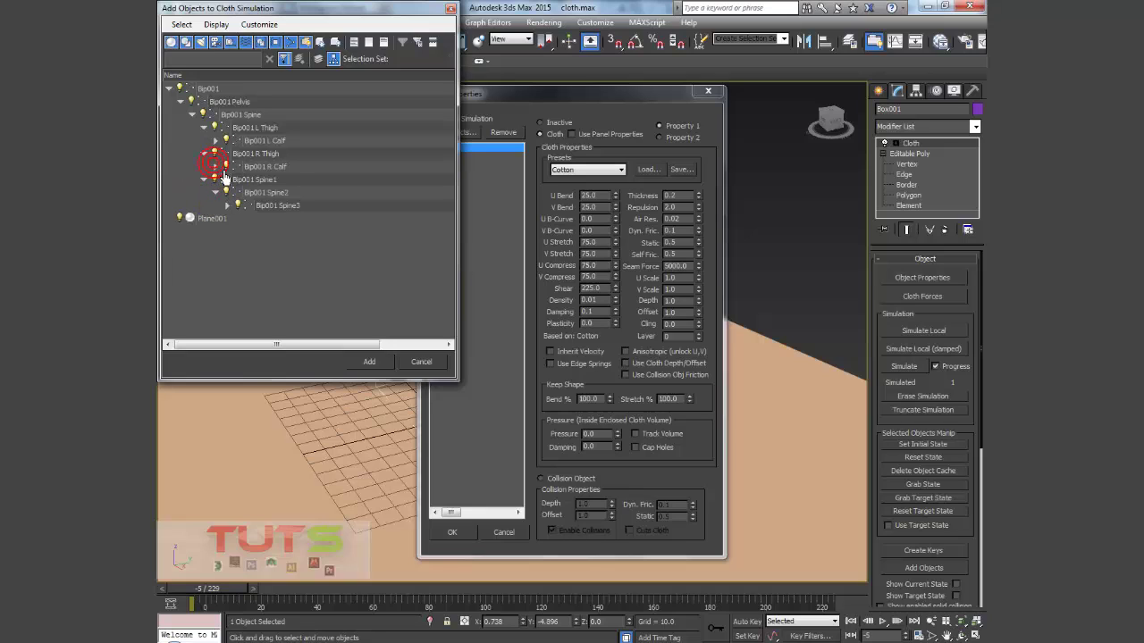
left_click(216, 166)
left_click(227, 218)
left_click(238, 231)
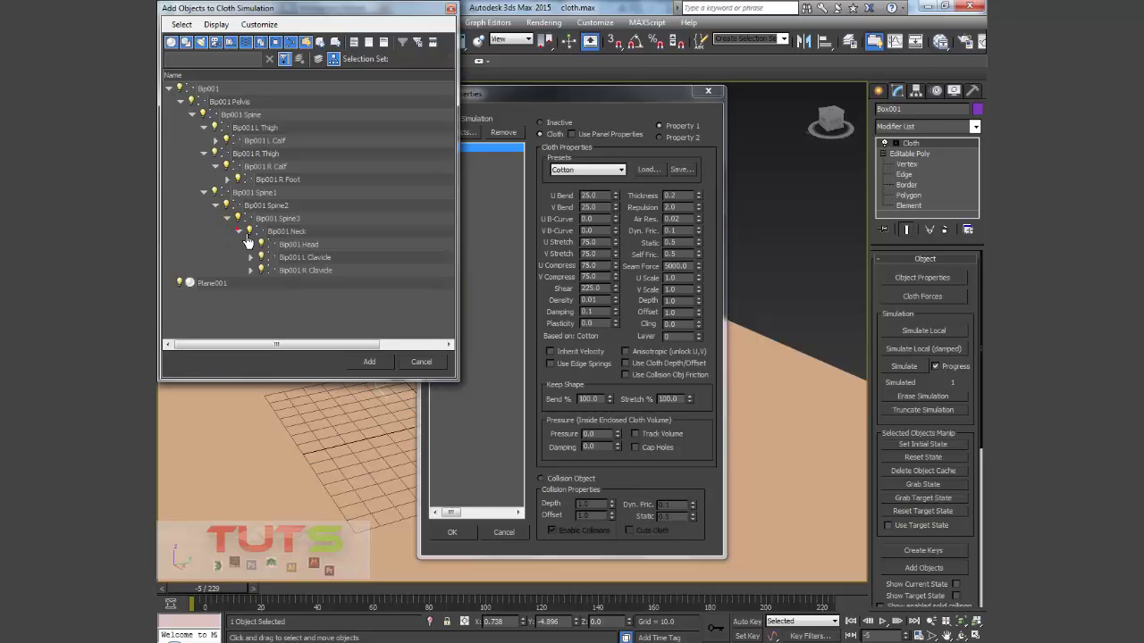
left_click(250, 257)
left_click(251, 284)
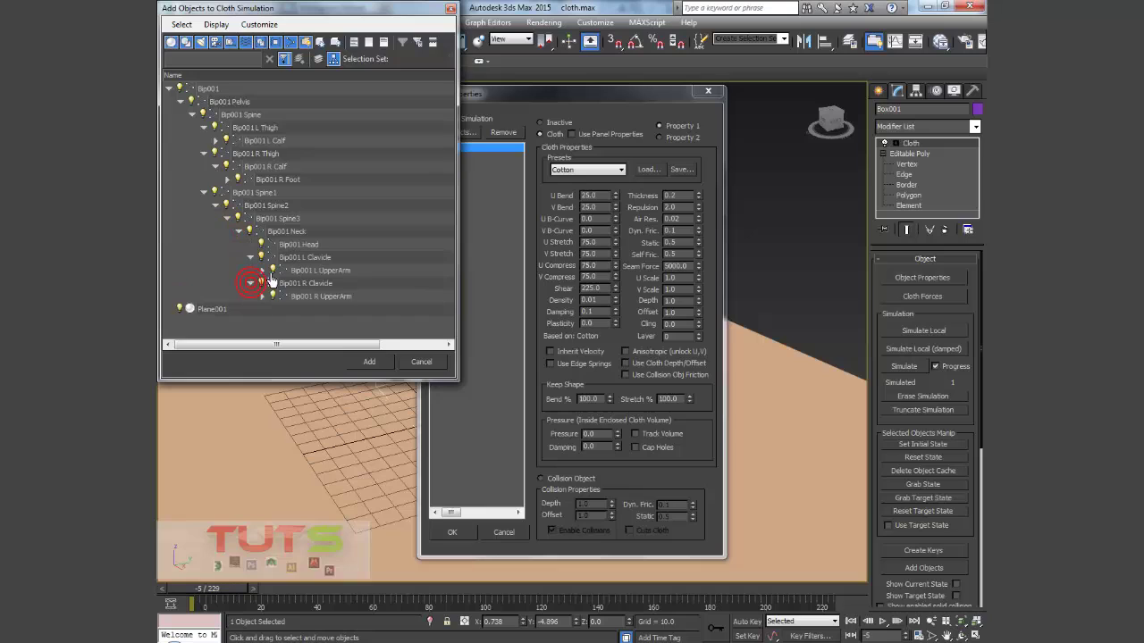
left_click(262, 269)
left_click(262, 309)
left_click(273, 321)
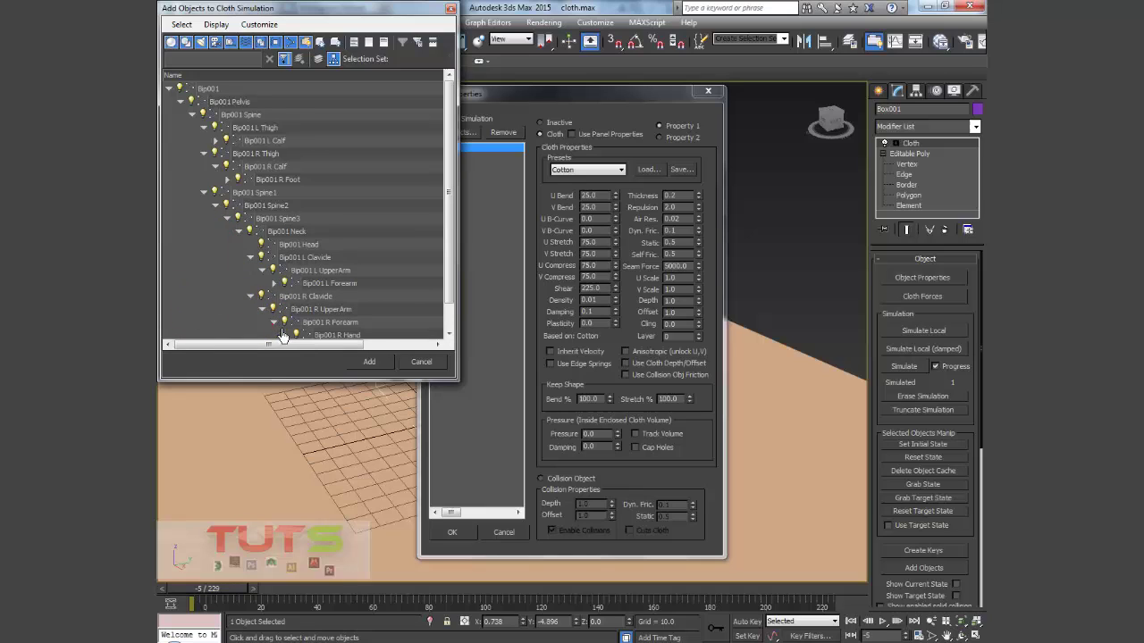
scroll(286, 191, "down", 1)
scroll(234, 165, "up", 1)
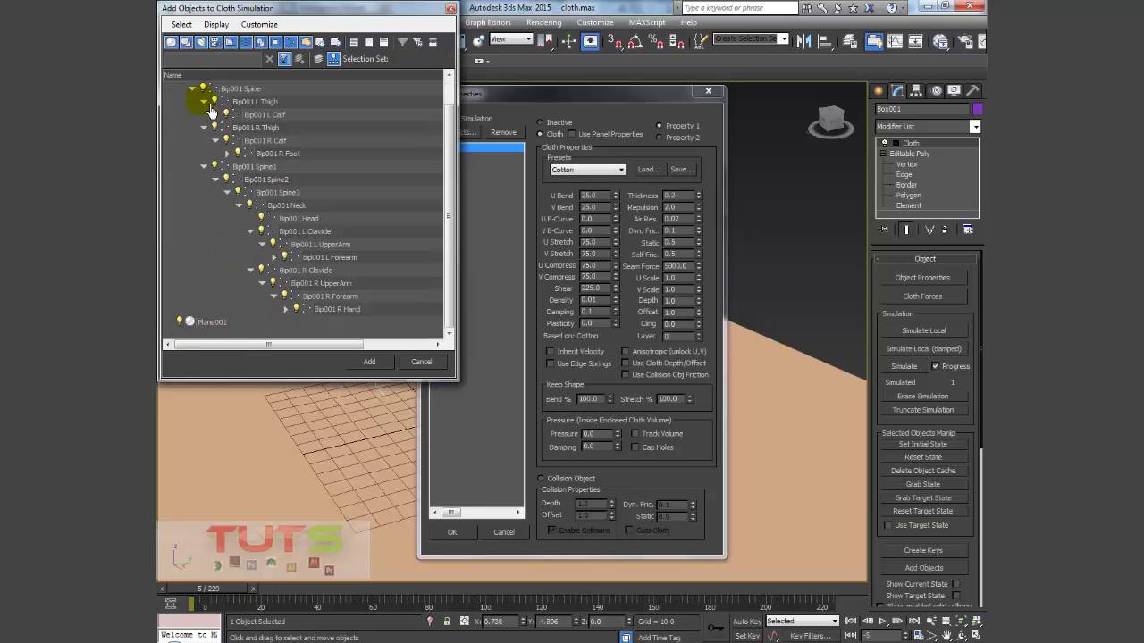
- Expand the biped's left calf and both feet in the object hierarchy
left_click(215, 140)
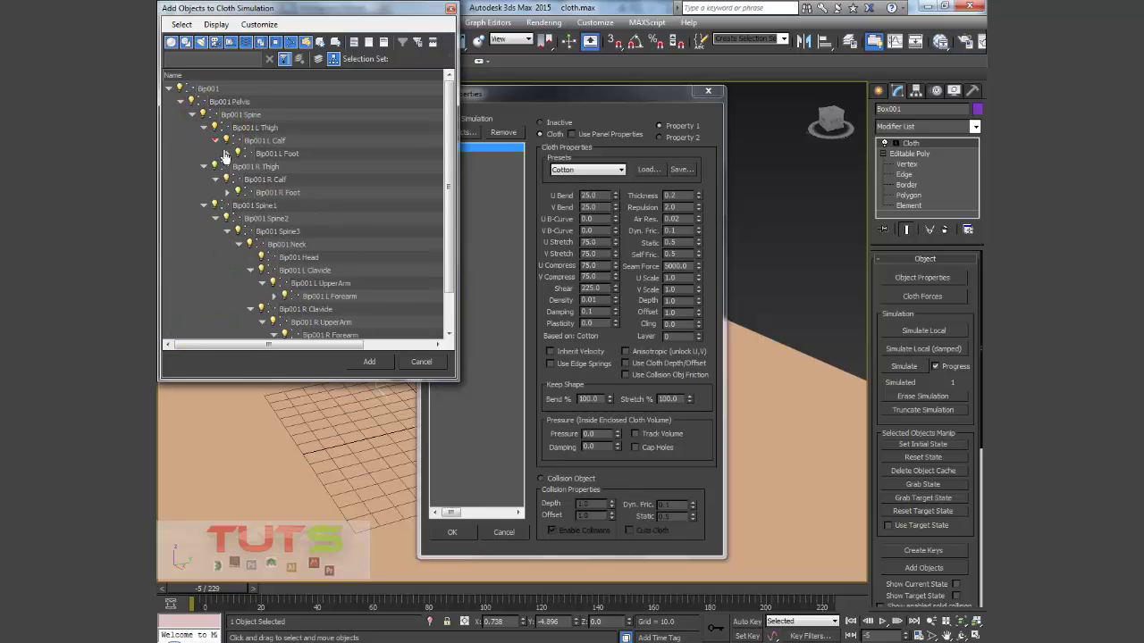
left_click(227, 154)
left_click(228, 206)
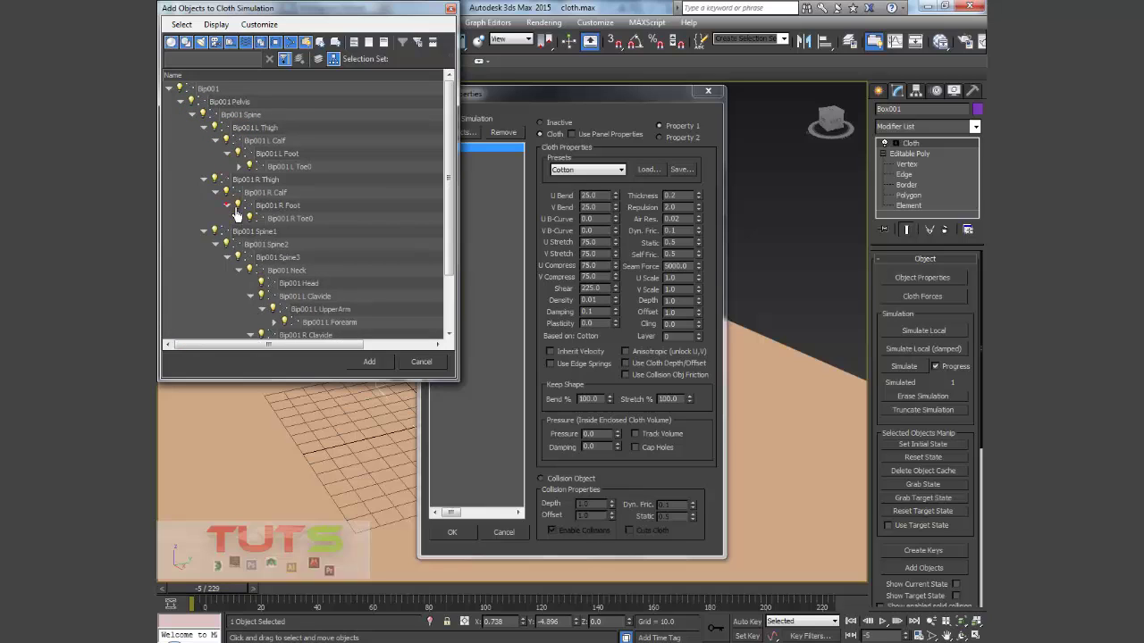
- Expand the biped's left forearm and both hands in the object hierarchy
scroll(234, 217, "down", 2)
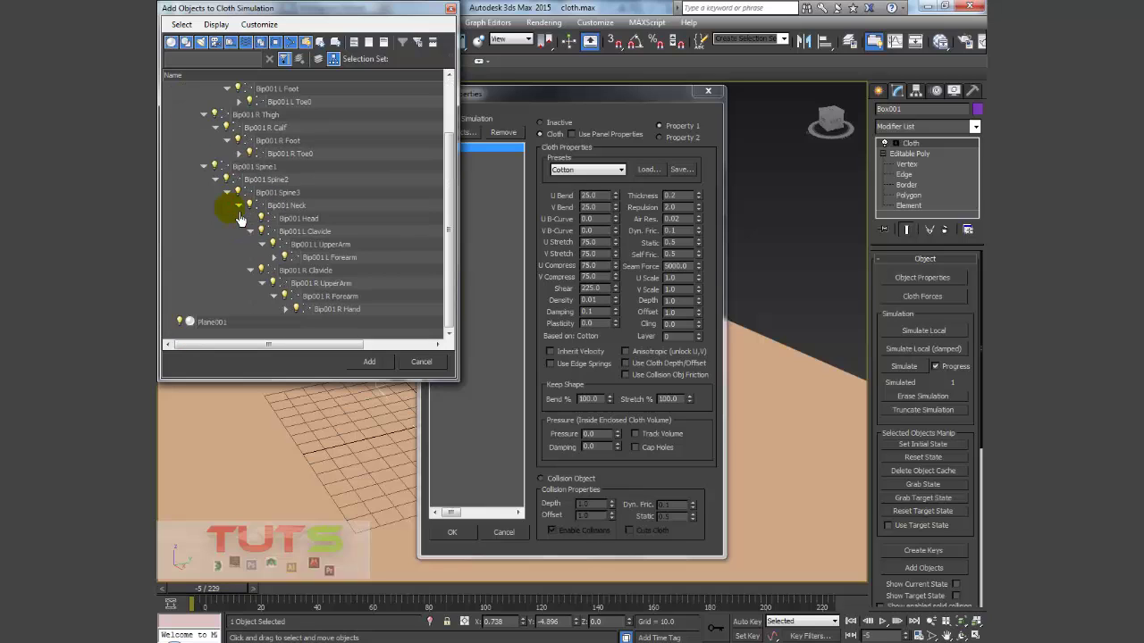
left_click(277, 262)
scroll(281, 264, "down", 1)
left_click(288, 260)
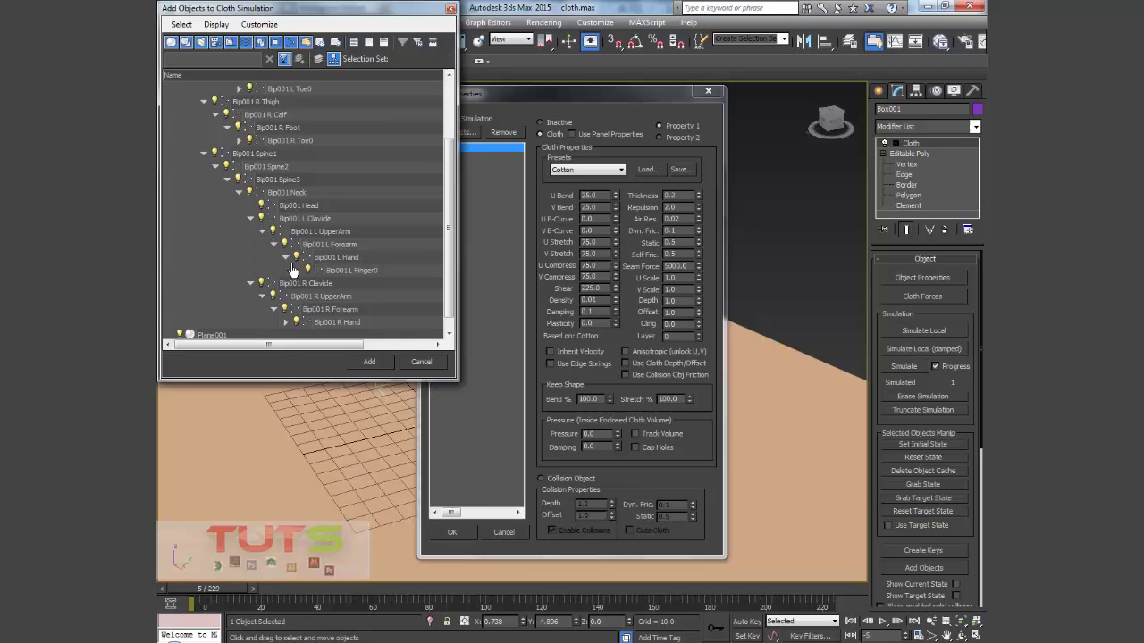
scroll(290, 264, "down", 1)
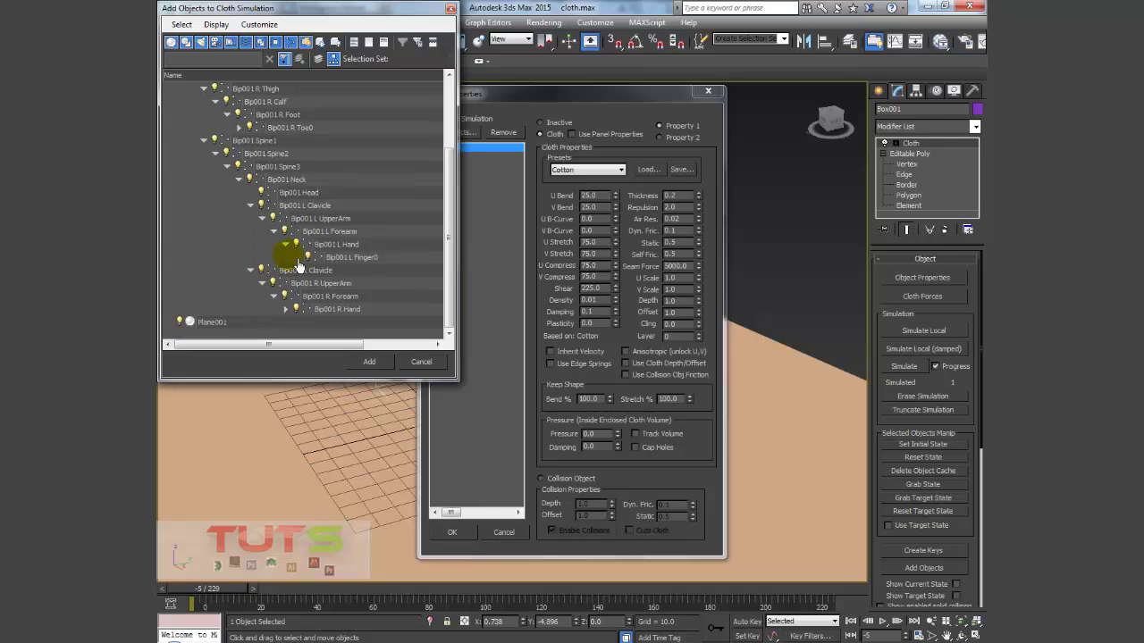
left_click(286, 309)
- Expand the biped's left toe branch through Toe0 and Toe01 in the object hierarchy
scroll(286, 292, "up", 3)
scroll(260, 207, "up", 2)
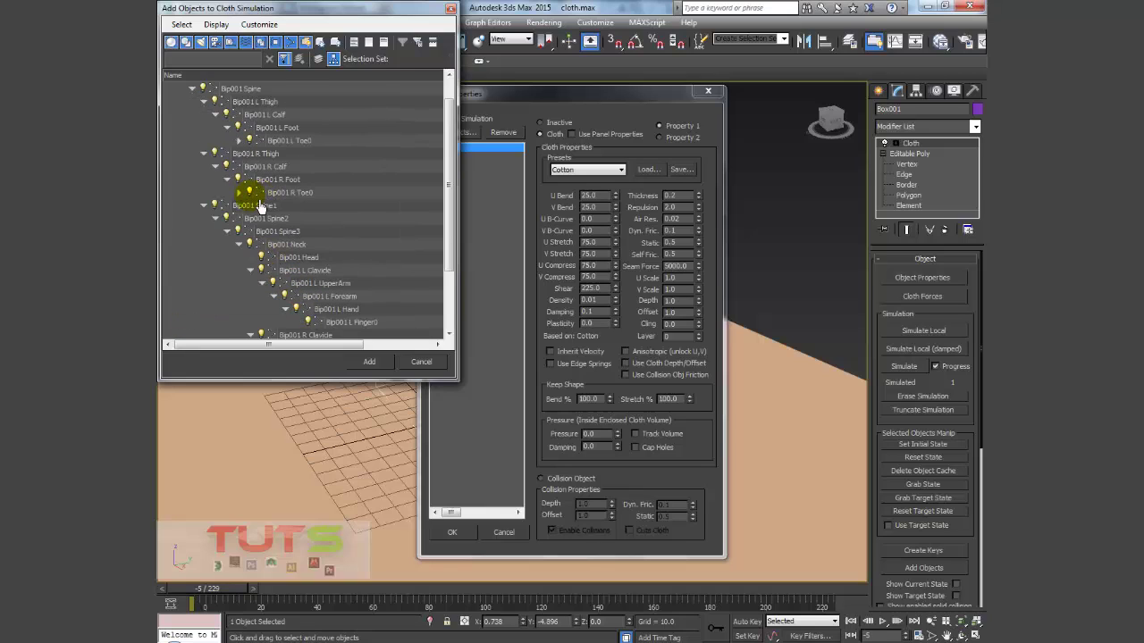
scroll(260, 207, "up", 2)
left_click(240, 166)
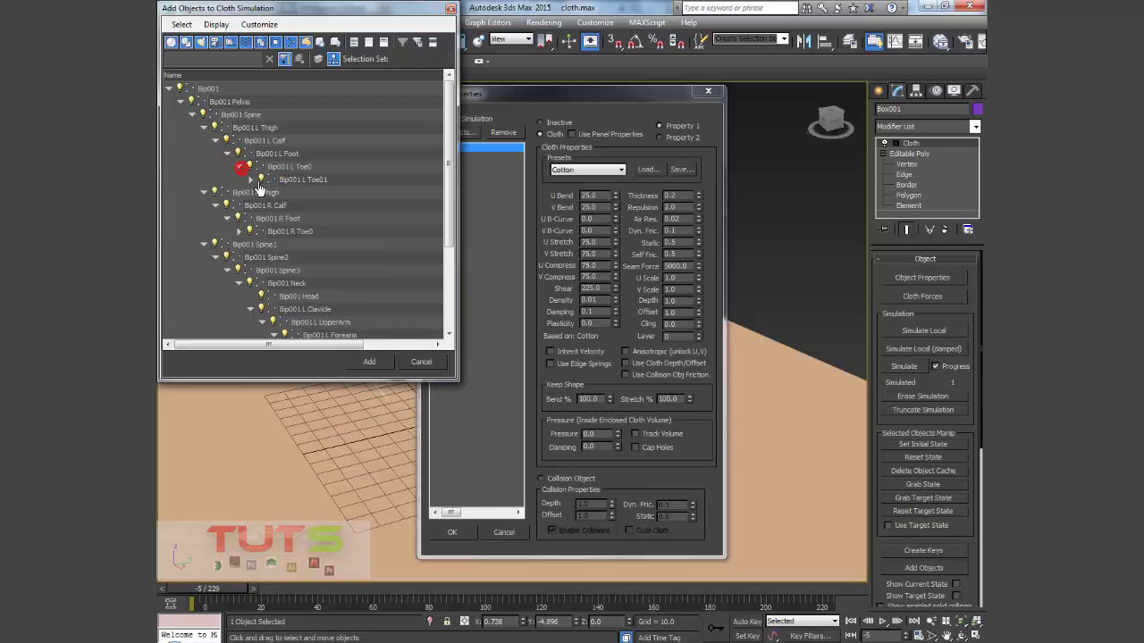
left_click(252, 179)
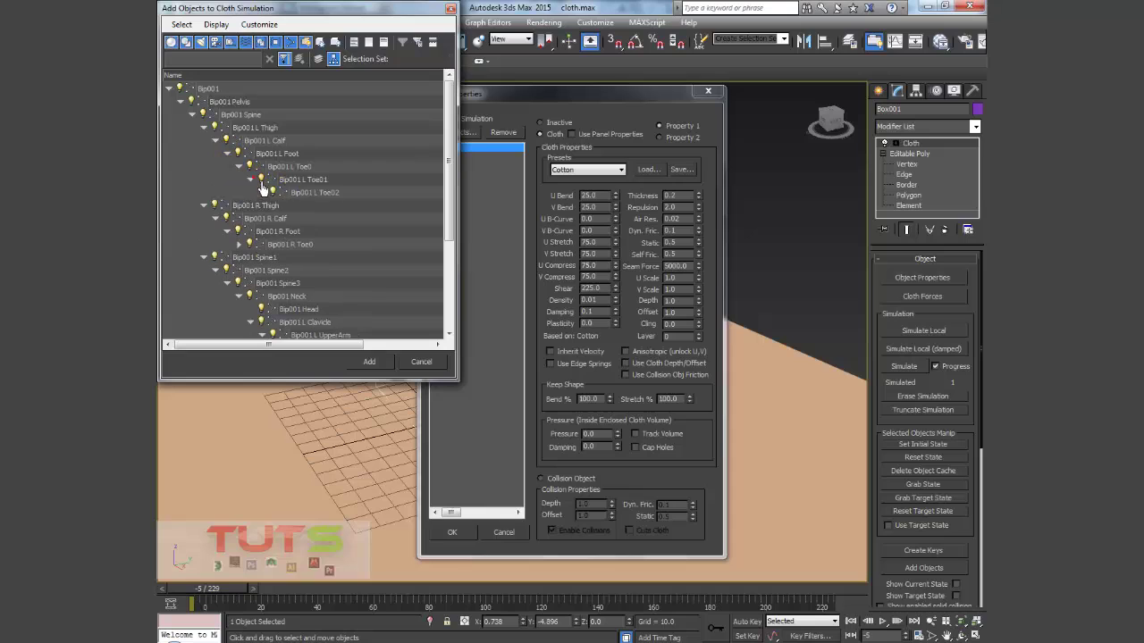
- Select every listed biped part from Bip001 to Bip001 R Finger0 and add them to the cloth simulation
left_click(207, 88)
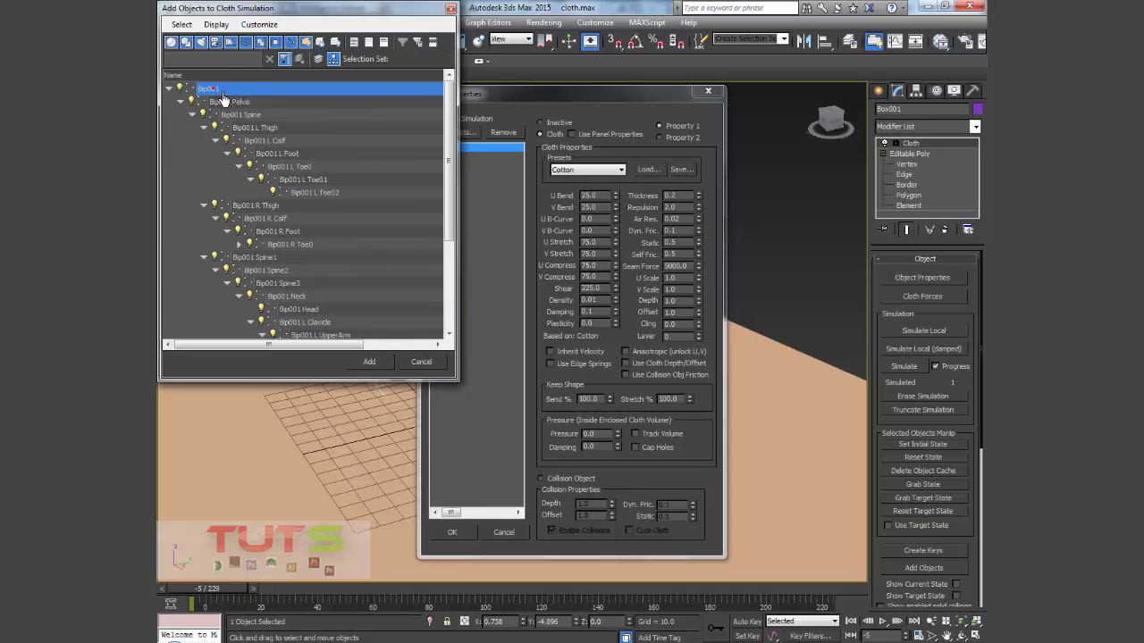
scroll(297, 194, "down", 3)
left_click(356, 311, "shift")
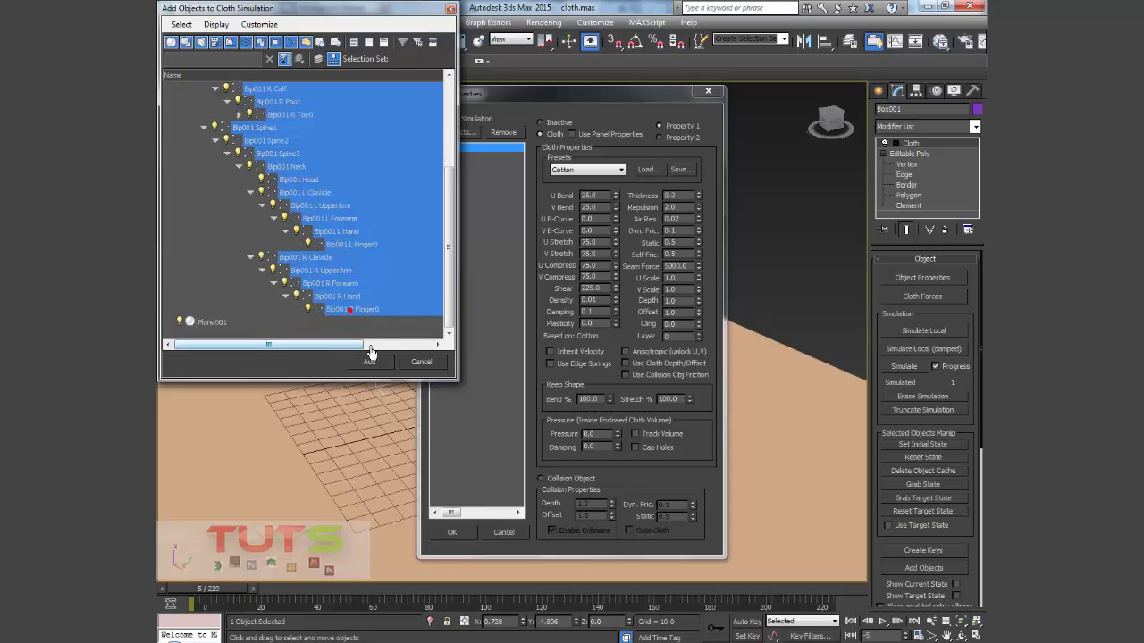
left_click(370, 361)
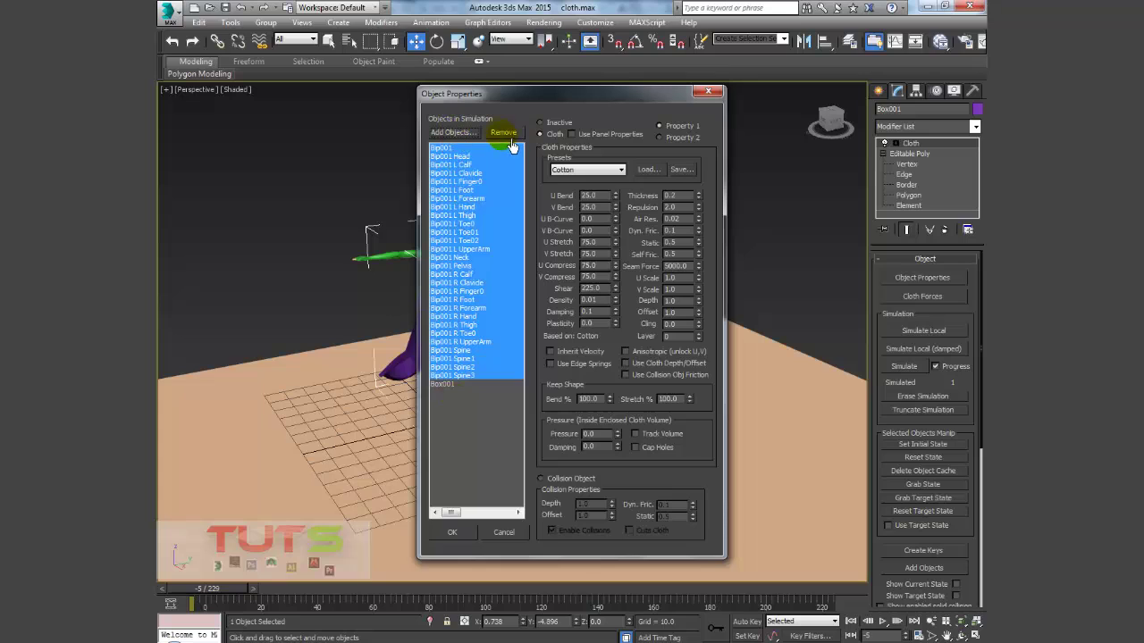
- Add the ground plane Plane001 to the cloth simulation
left_click(474, 135)
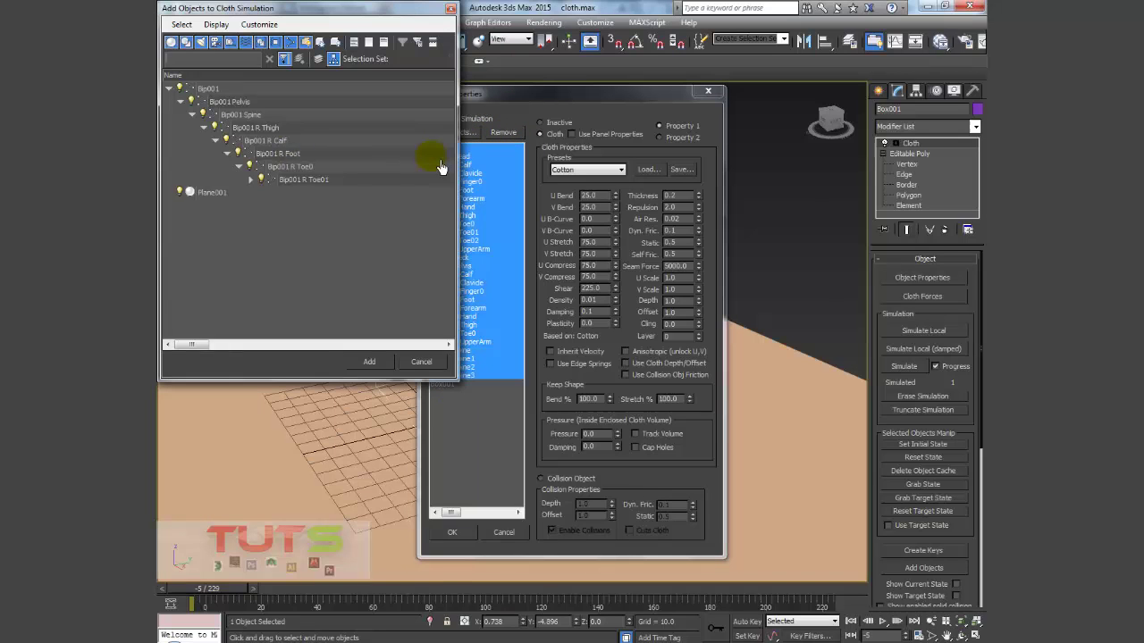
left_click(211, 195)
left_click(369, 361)
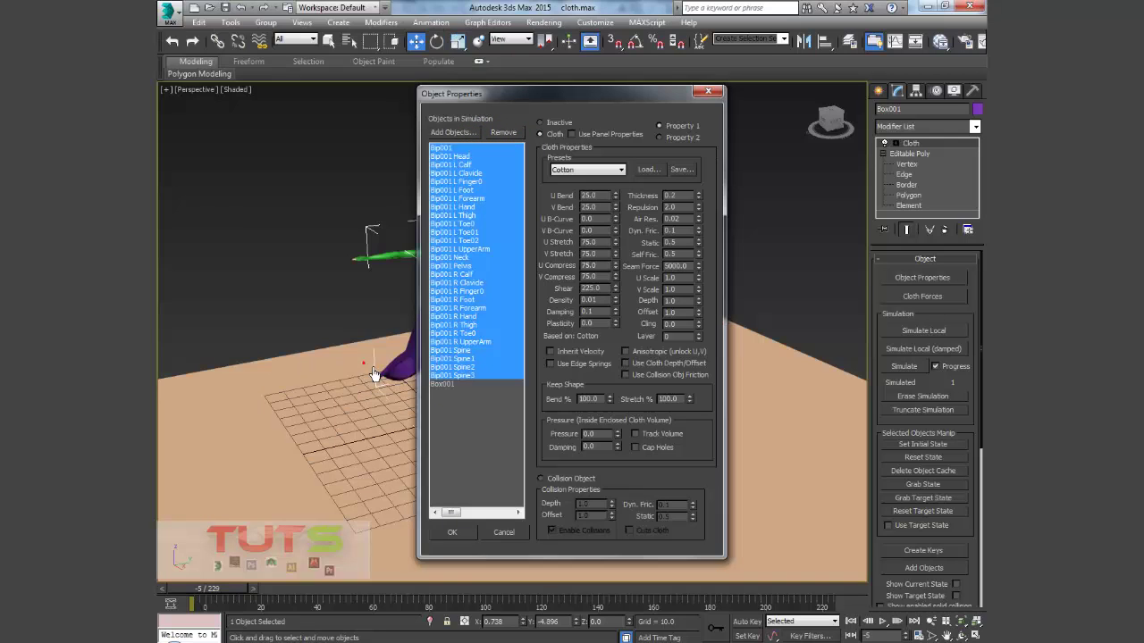
- Set all biped parts and Plane001 as Collision Objects, leaving the dress Box001 as Cloth, and accept the object properties
left_click(444, 384)
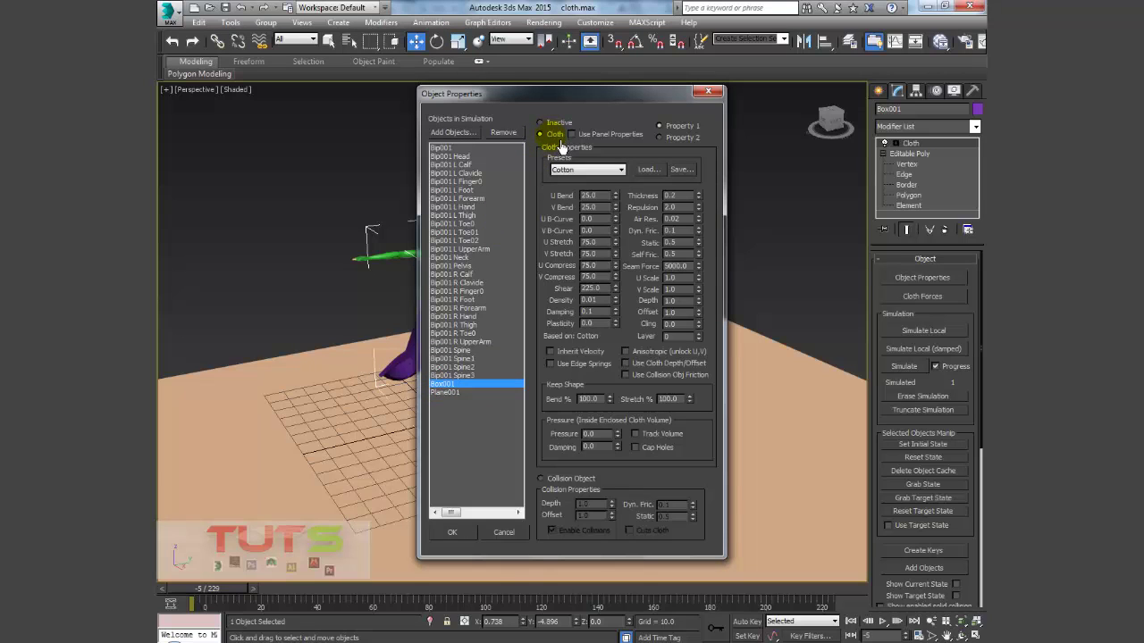
left_click(452, 375)
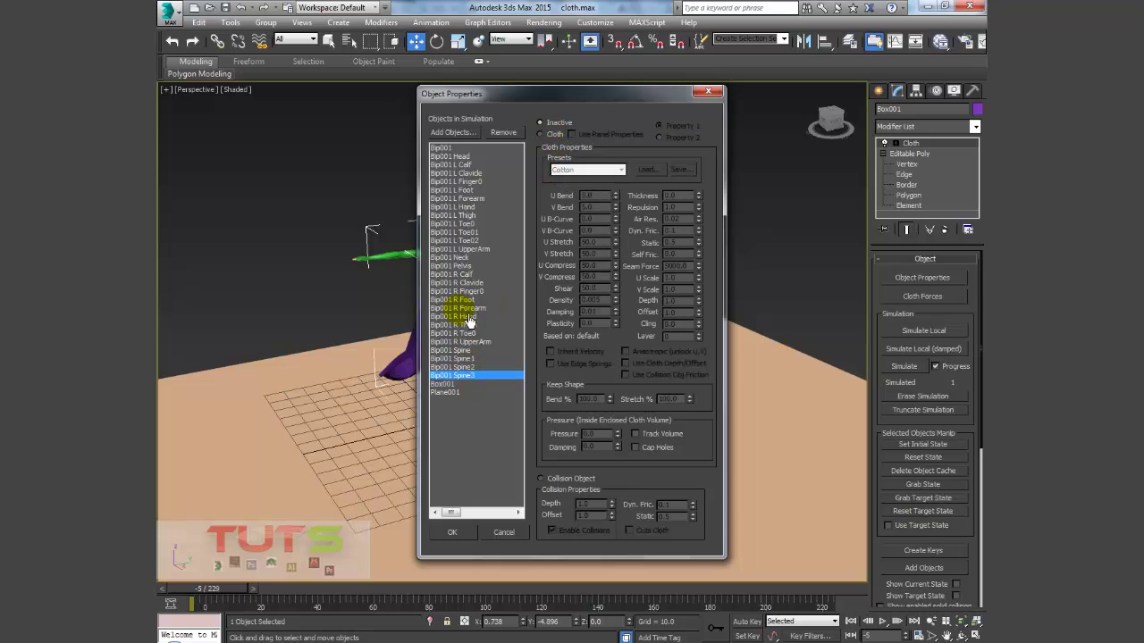
left_click(443, 148, "shift")
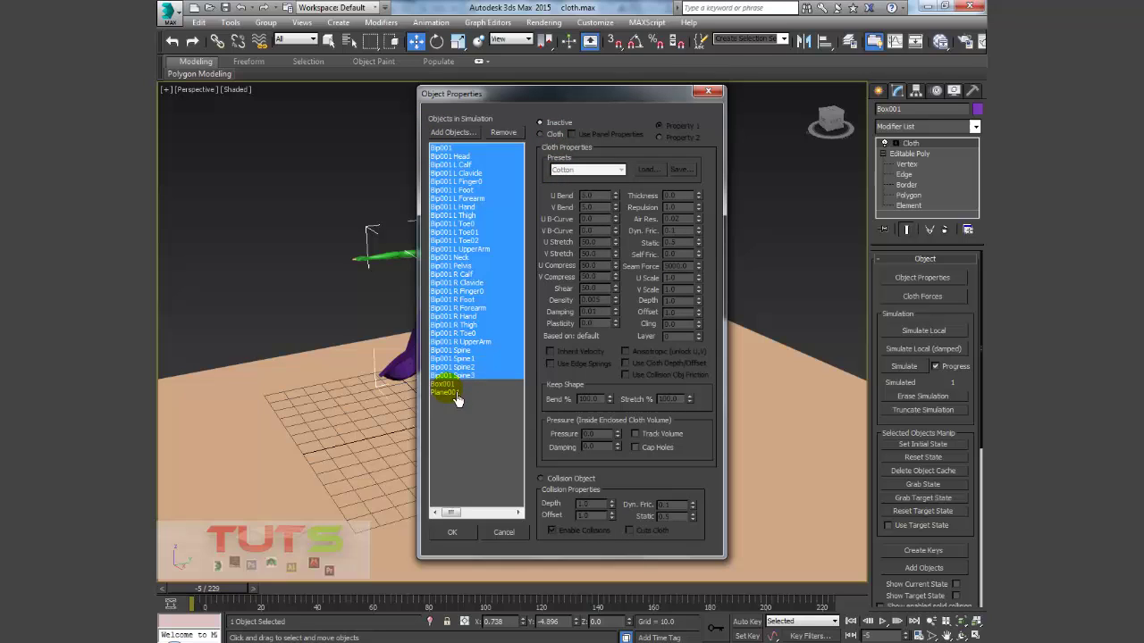
left_click(456, 393, "ctrl")
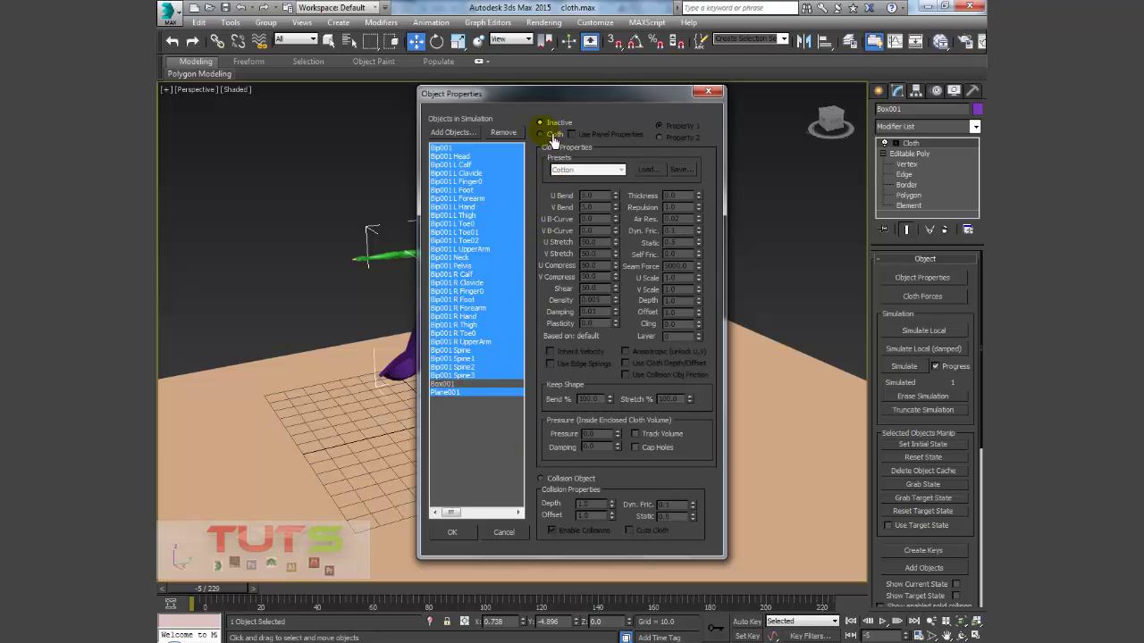
left_click(560, 482)
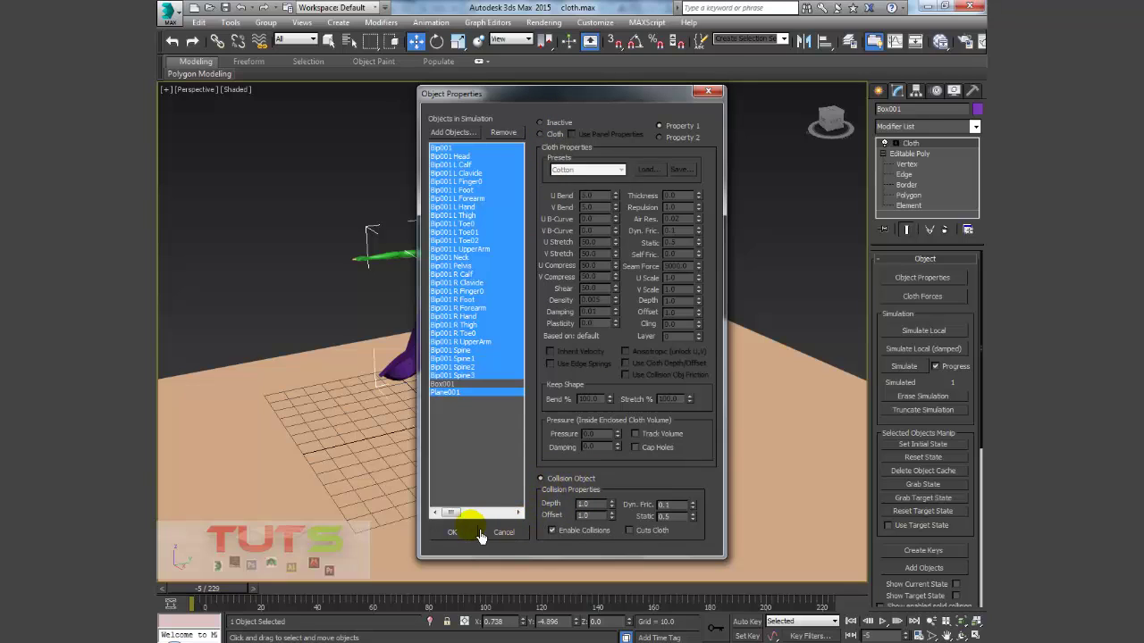
left_click(455, 385)
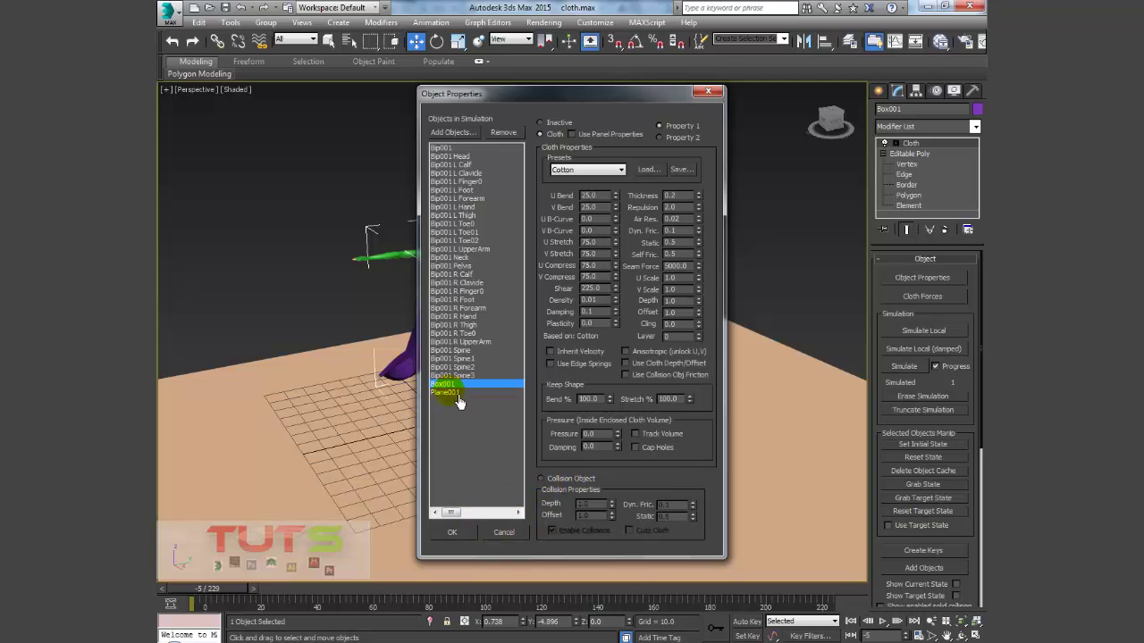
left_click(458, 393)
left_click(454, 384)
left_click(454, 532)
- Recheck the simulation types of Box001 and Plane001 in the object properties, keeping Plane001 as a Collision Object
middle_click_drag(588, 303, 452, 336, "alt")
scroll(451, 336, "up", 2)
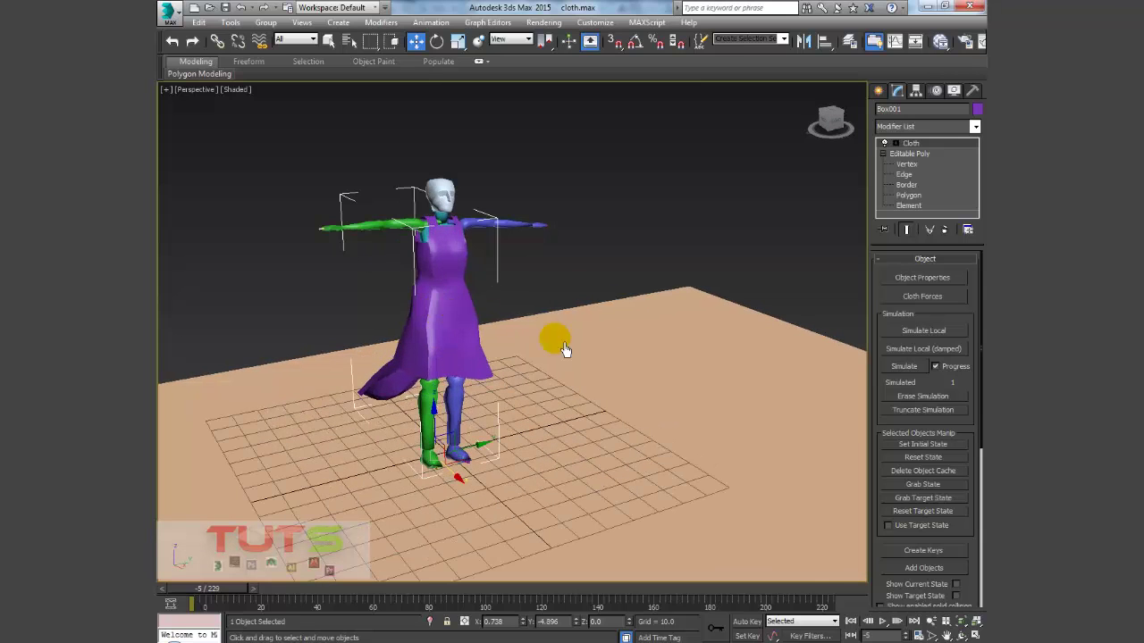
left_click(921, 279)
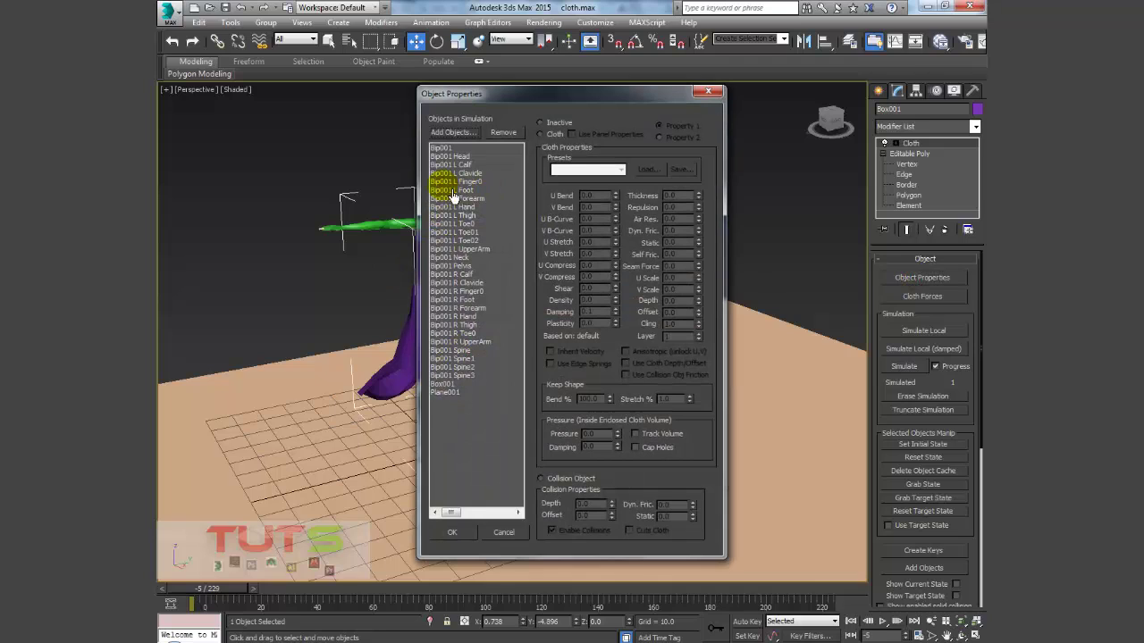
left_click(444, 384)
left_click(451, 393)
left_click(541, 478)
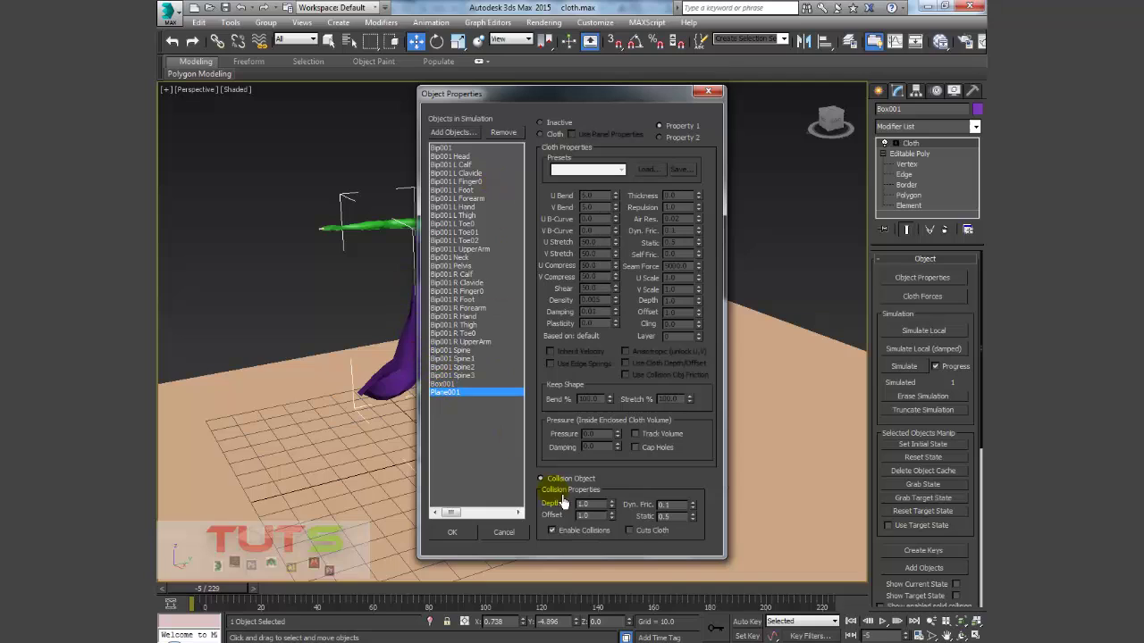
left_click(453, 531)
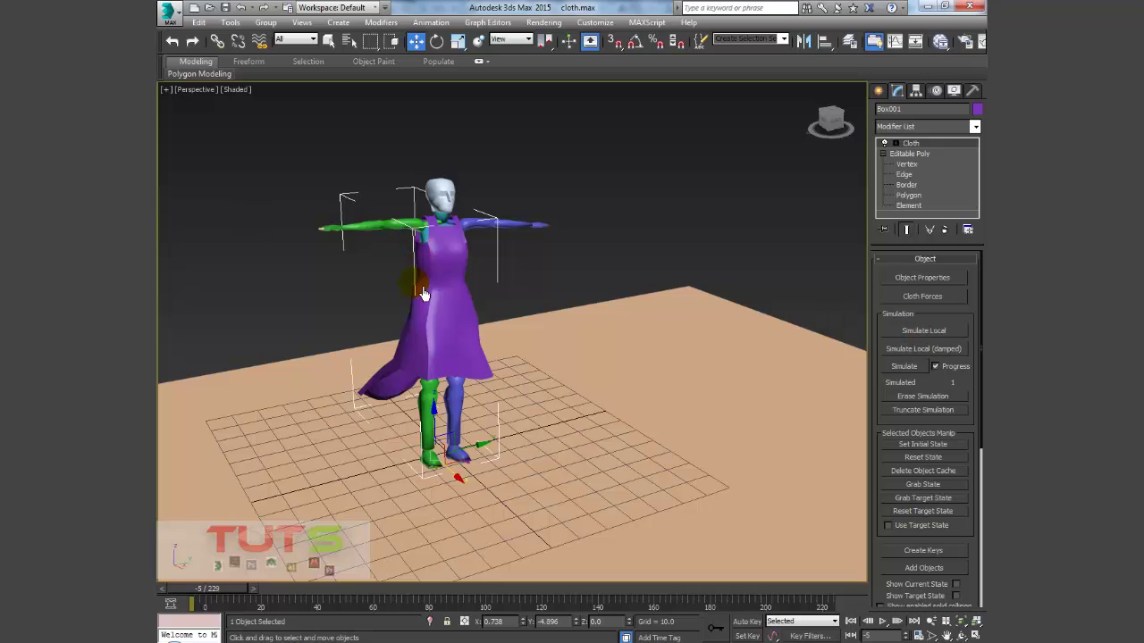
- Run a local simulation to drape the dress on the standing biped, and stop it once the cloth has settled
middle_click_drag(423, 307, 454, 320, "alt")
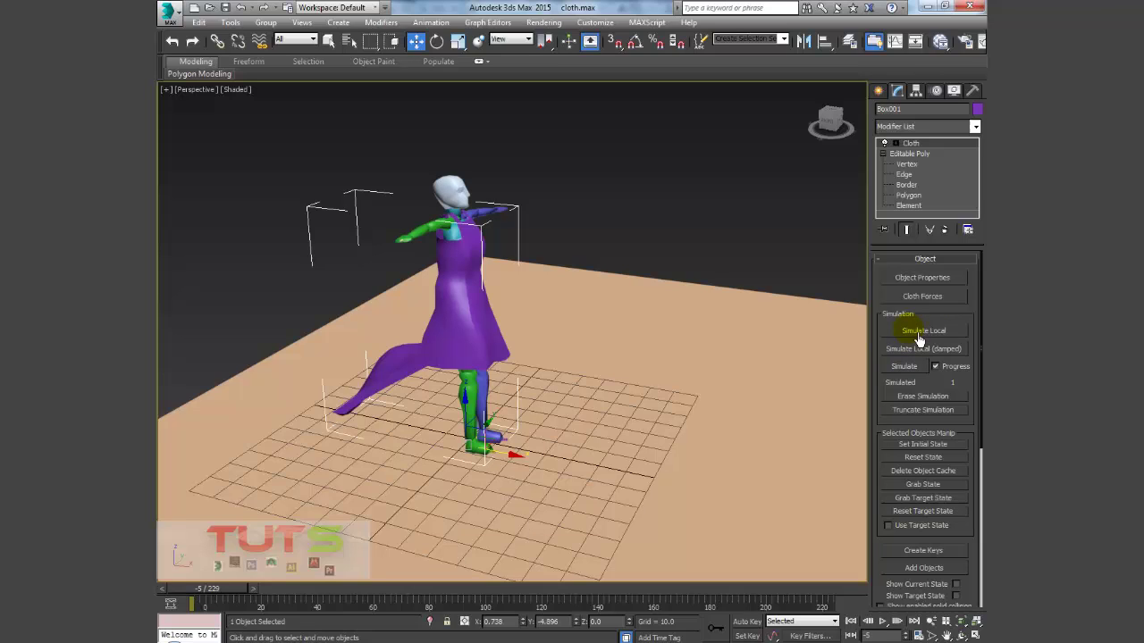
left_click(922, 331)
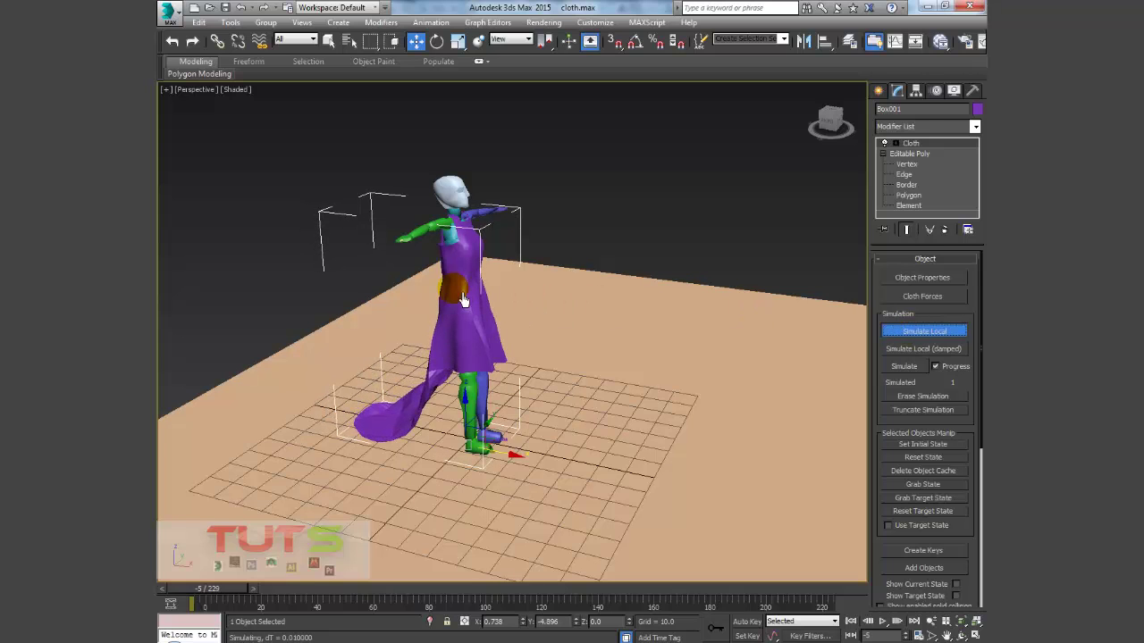
mouse_move(463, 299)
middle_mouse_down("alt")
mouse_move(380, 309)
mouse_move(518, 280)
mouse_move(504, 268)
mouse_move(530, 281)
mouse_move(517, 295)
mouse_move(462, 299)
middle_mouse_up("alt")
middle_click_drag(478, 345, 414, 360, "alt")
middle_click_drag(738, 359, 607, 348, "alt")
left_click(906, 336)
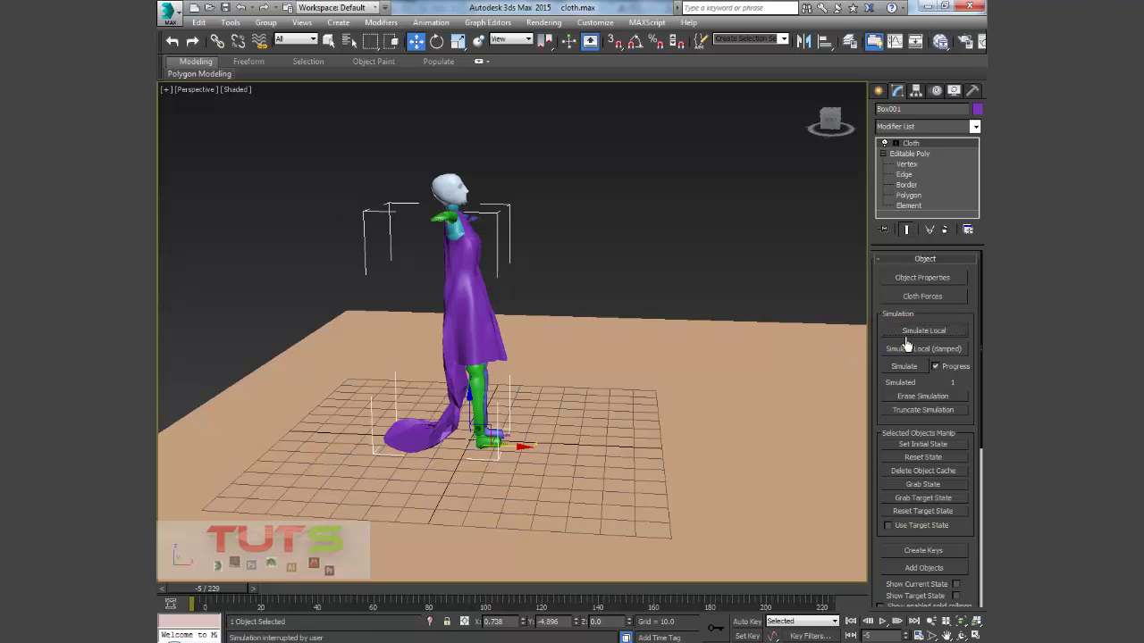
- Play the biped's animation from the restored saved perspective view and return to the first frame
middle_click_drag(506, 336, 541, 309, "alt")
left_click(884, 622)
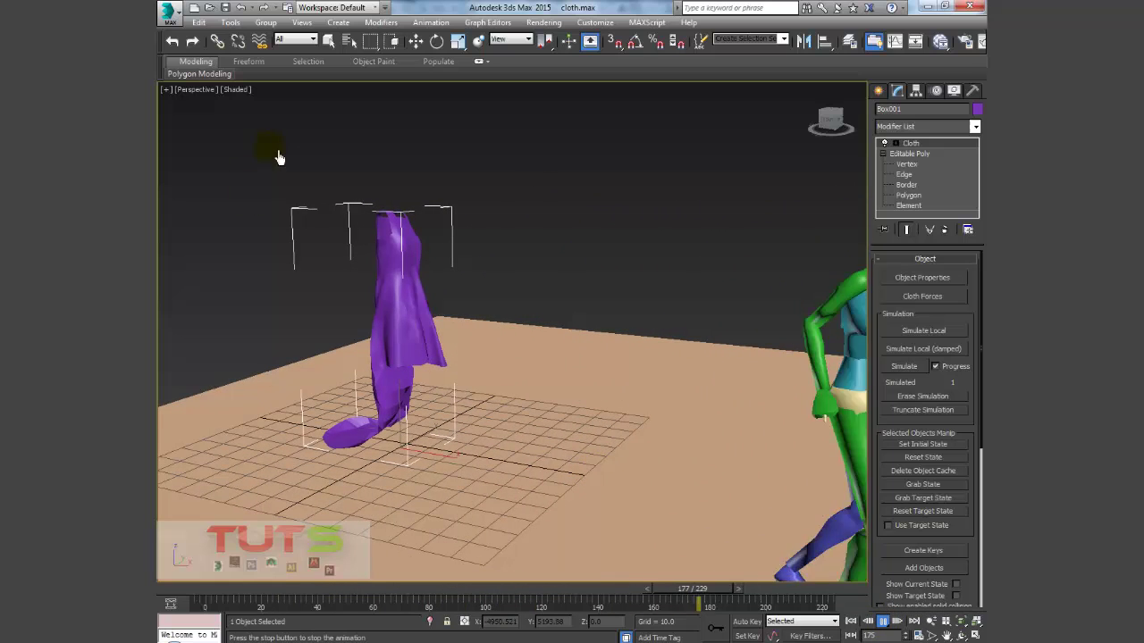
left_click(302, 23)
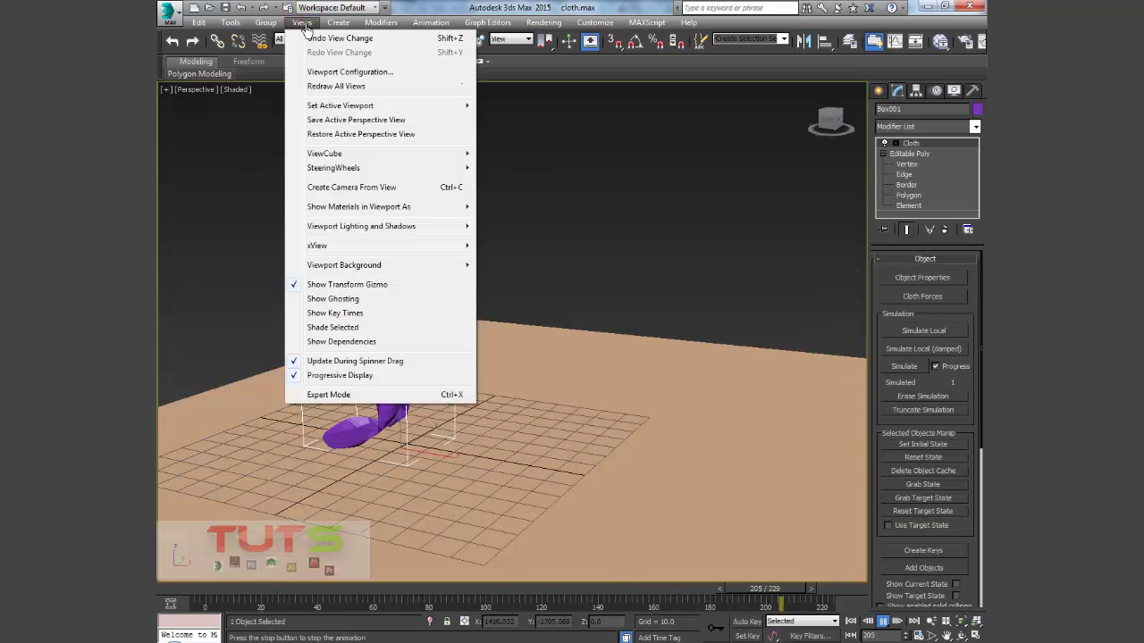
left_click(340, 134)
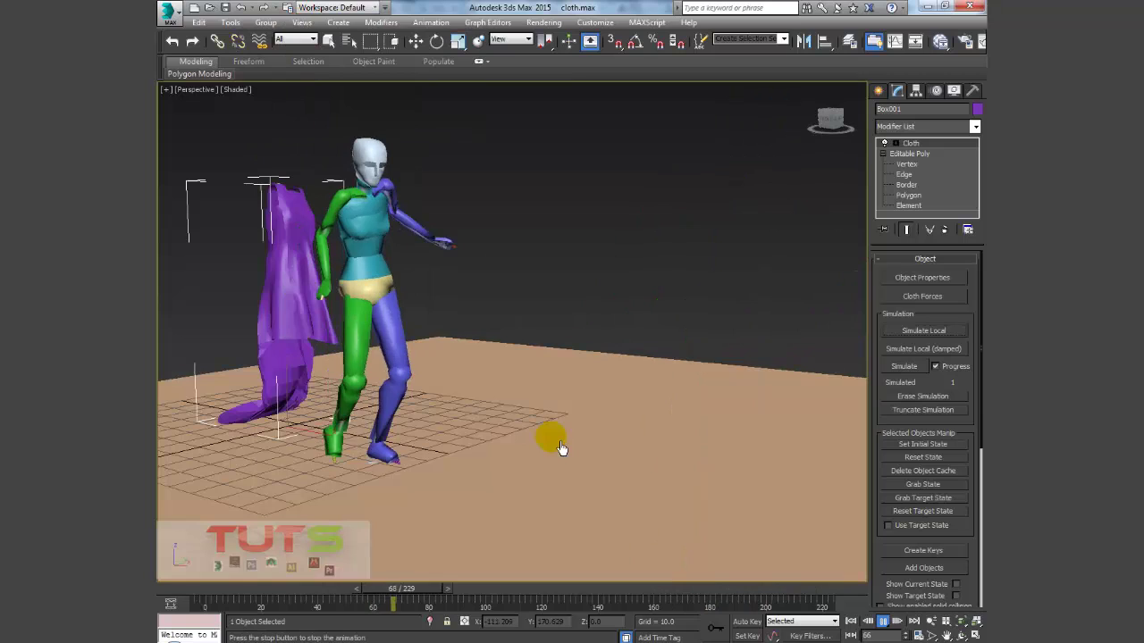
left_click(854, 623)
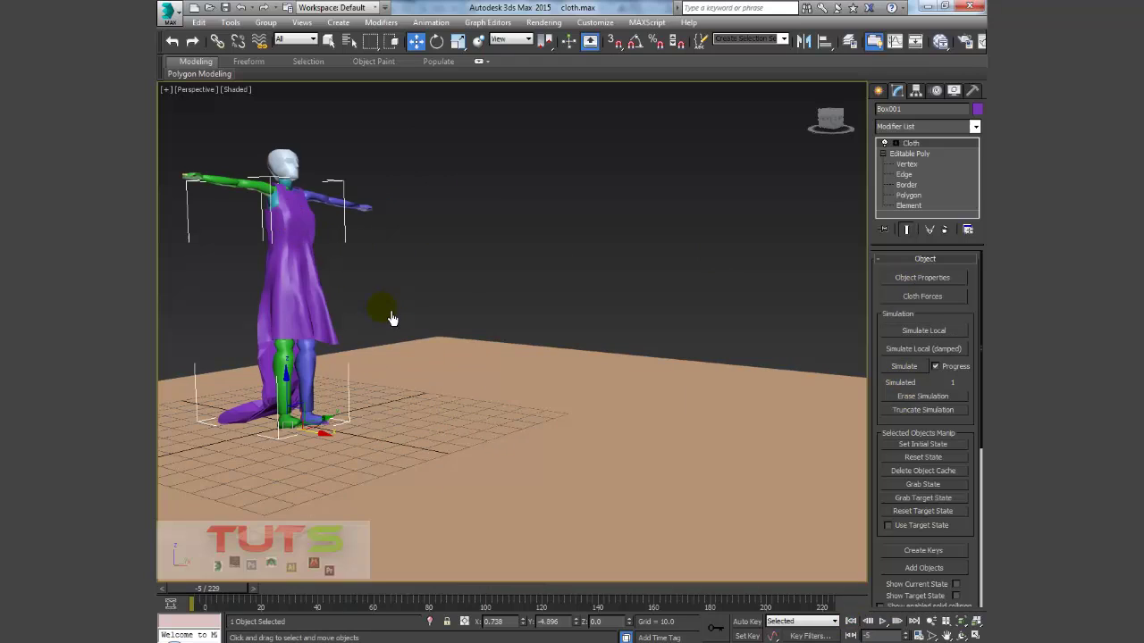
- Simulate the dress over the full animation, play back the result and return to the first frame
left_click(910, 368)
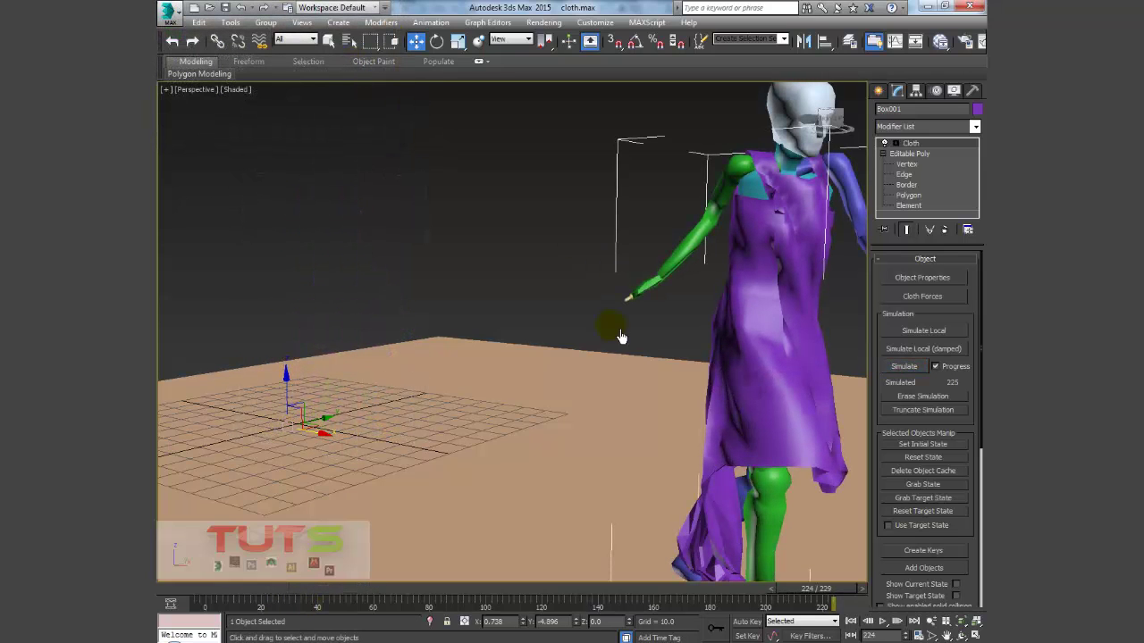
left_click(852, 622)
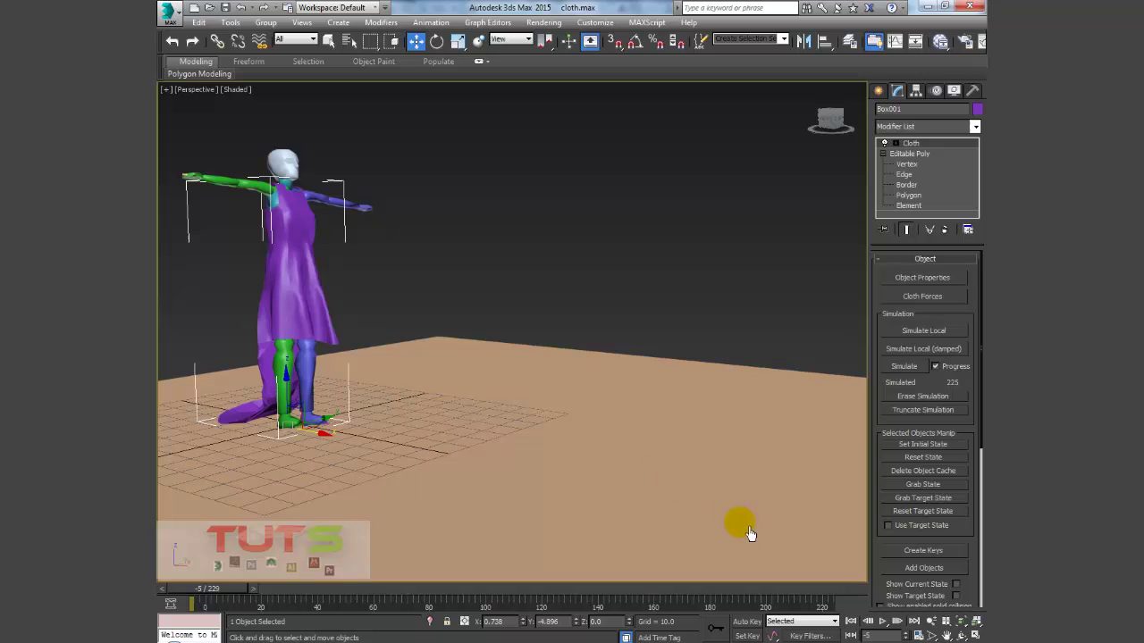
left_click(883, 622)
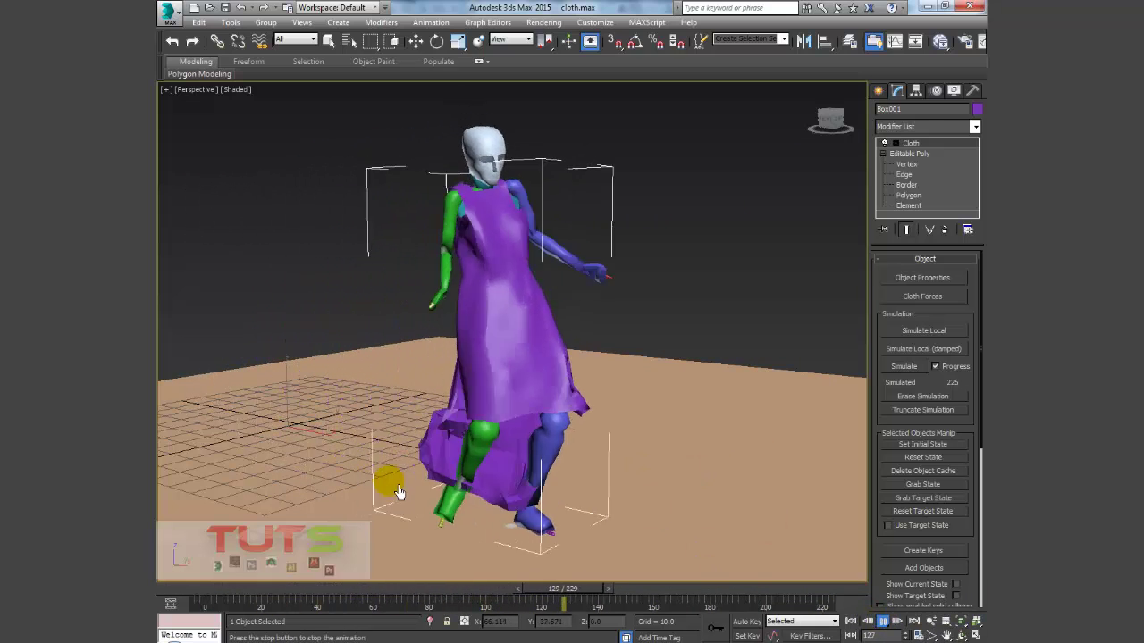
key("w")
left_click(882, 621)
left_click(865, 631)
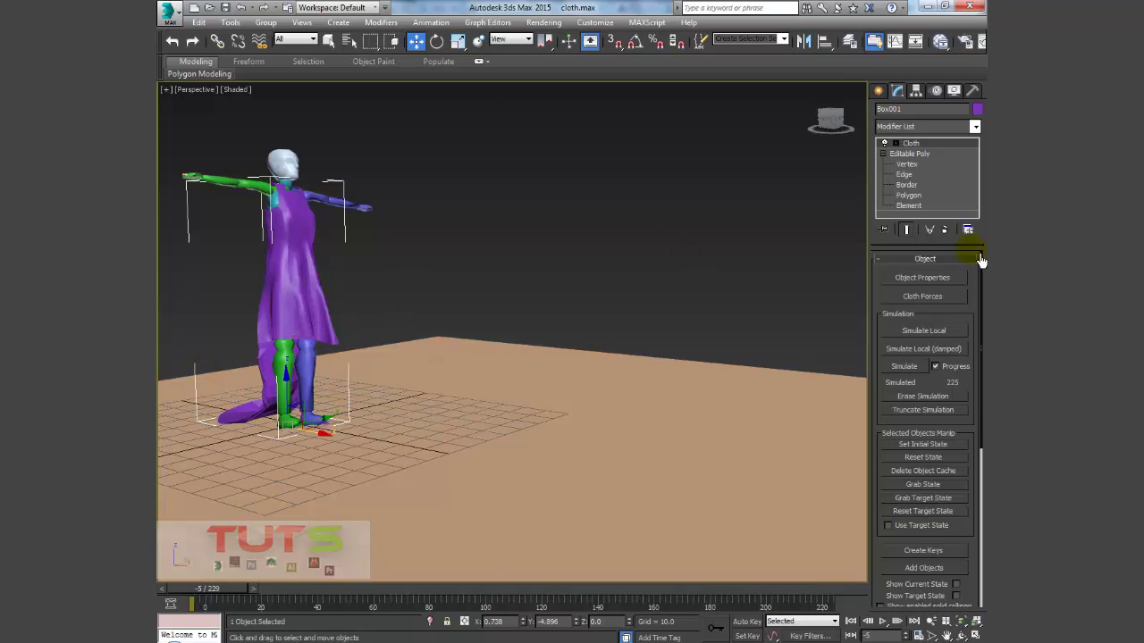
- Set the collision offset of all the biped parts and Plane001 to 1.5 in the Cloth object properties
left_click(906, 284)
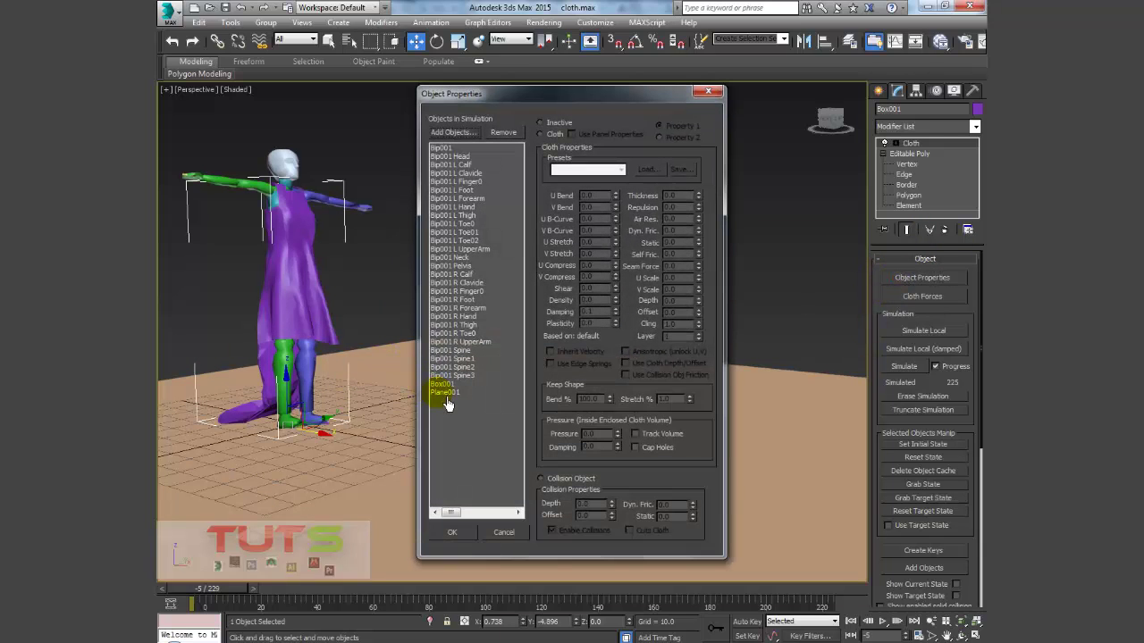
left_click(451, 384)
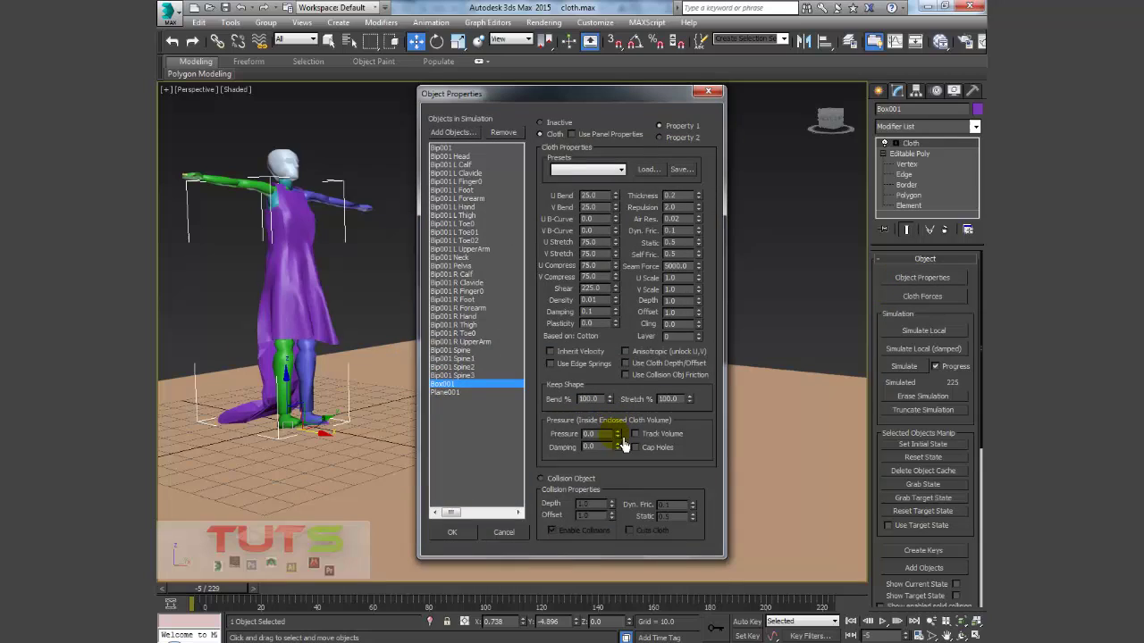
left_click(451, 375)
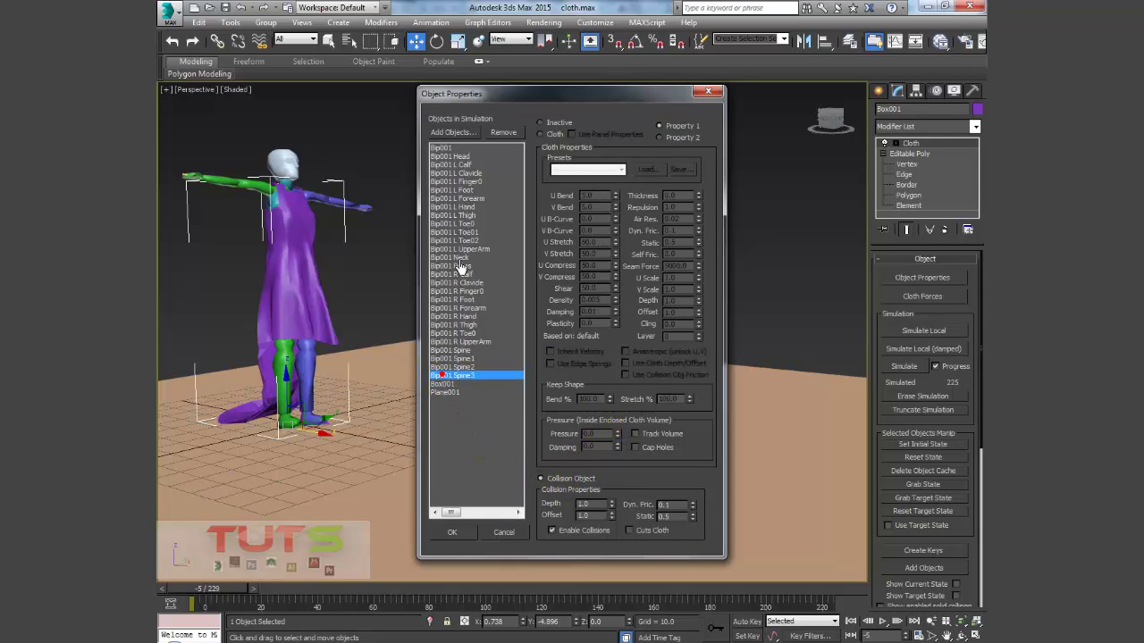
left_click(460, 150, "shift")
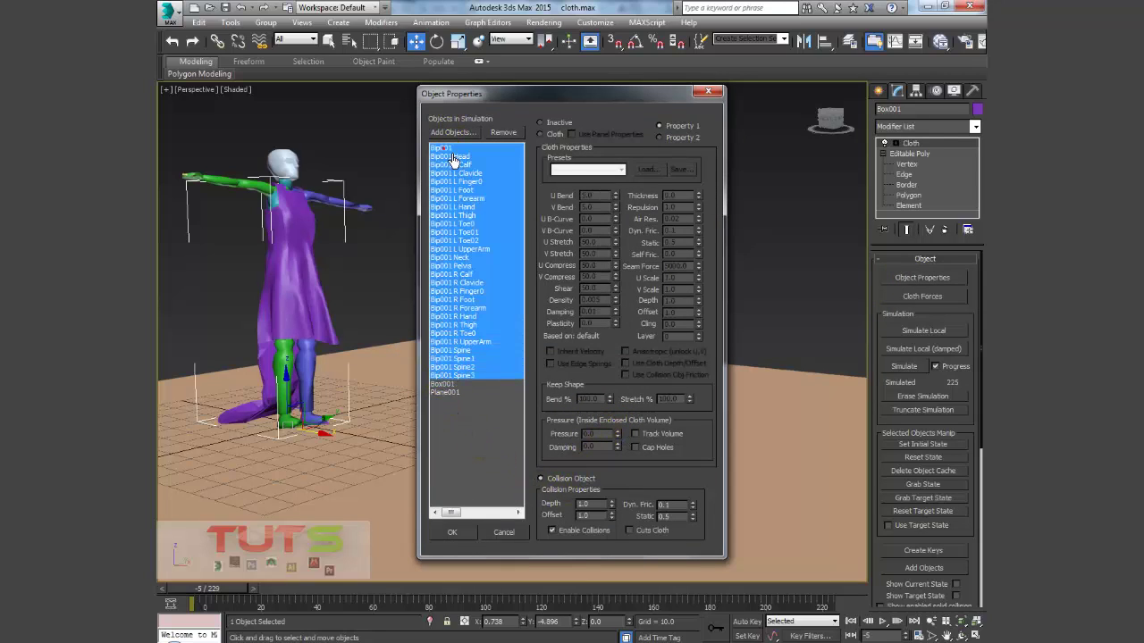
left_click(455, 394, "ctrl")
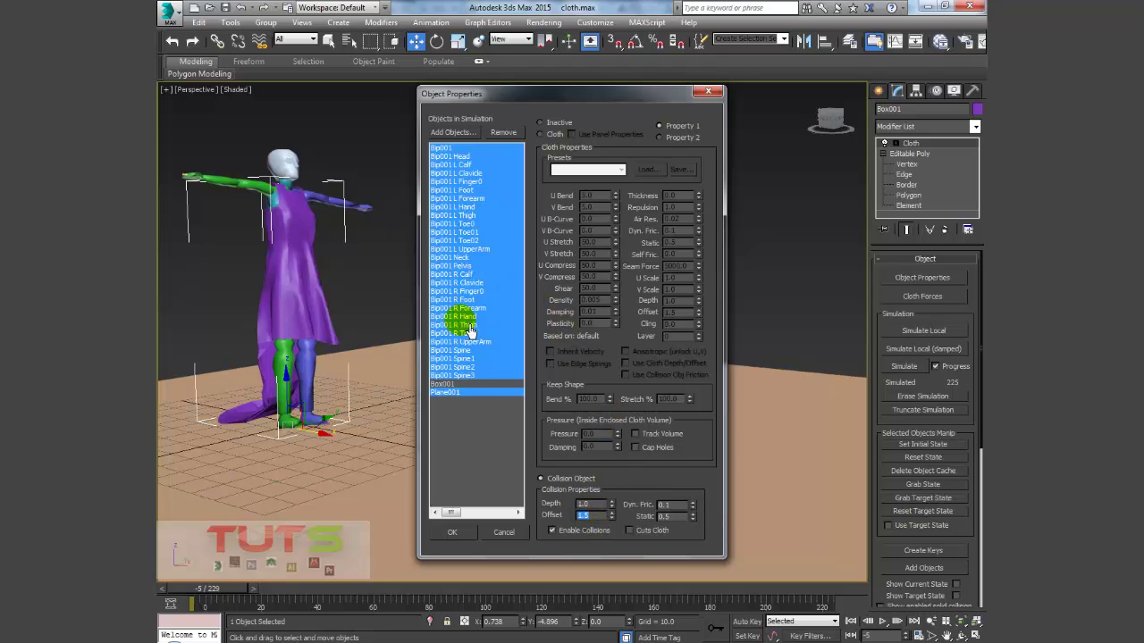
- Review Box001's fabric presets without changing them, check Plane001's collision settings, and accept the object properties
left_click(462, 384)
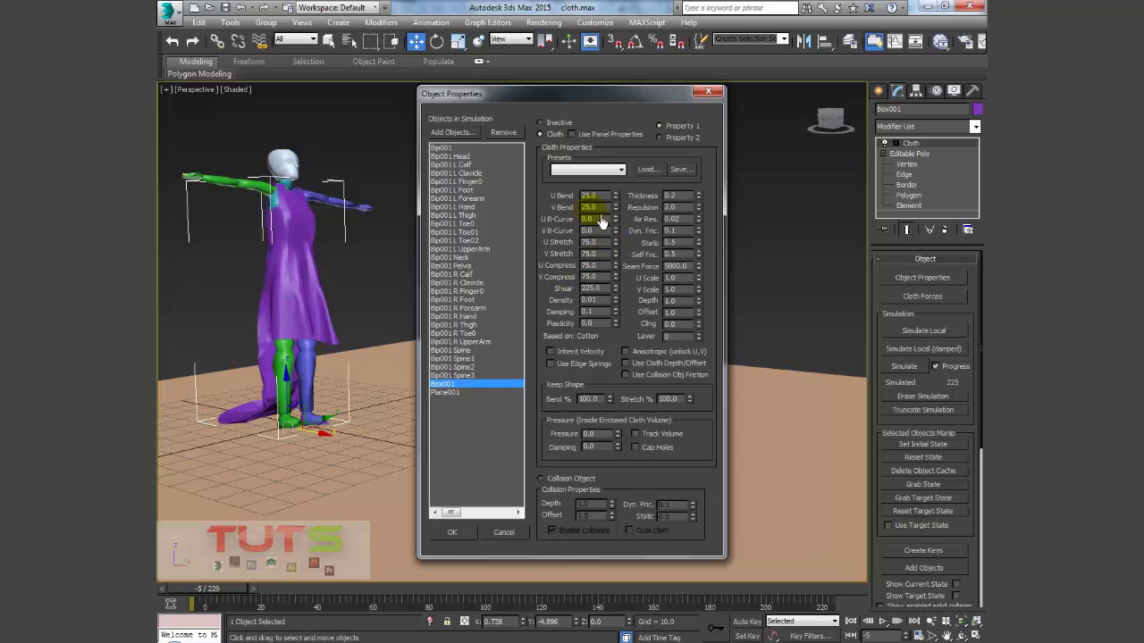
left_click(595, 169)
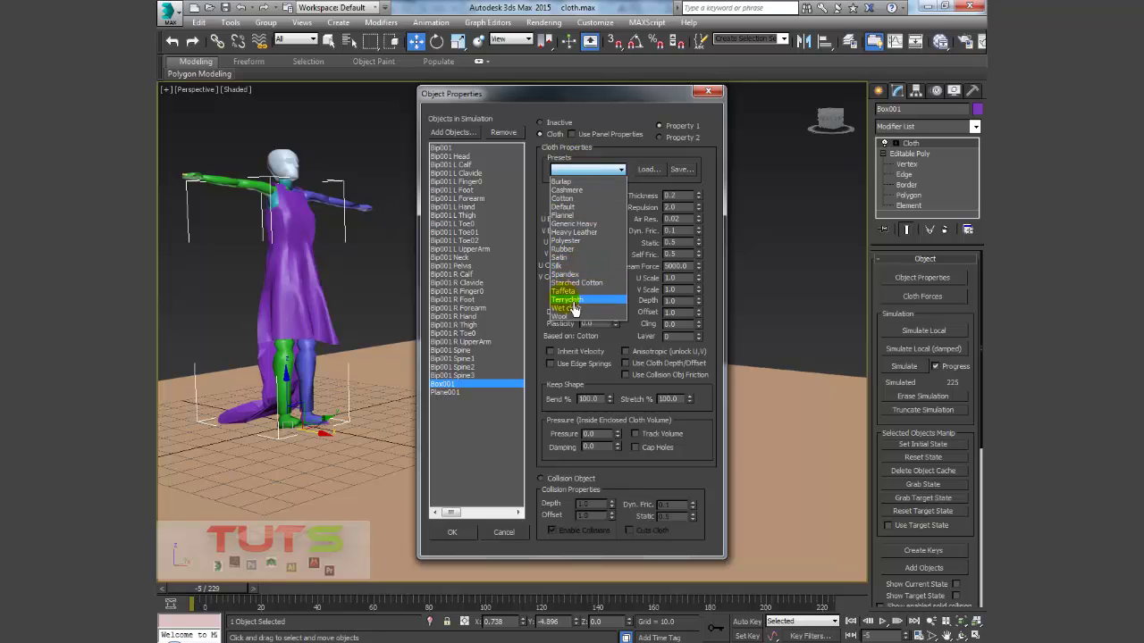
left_click(542, 368)
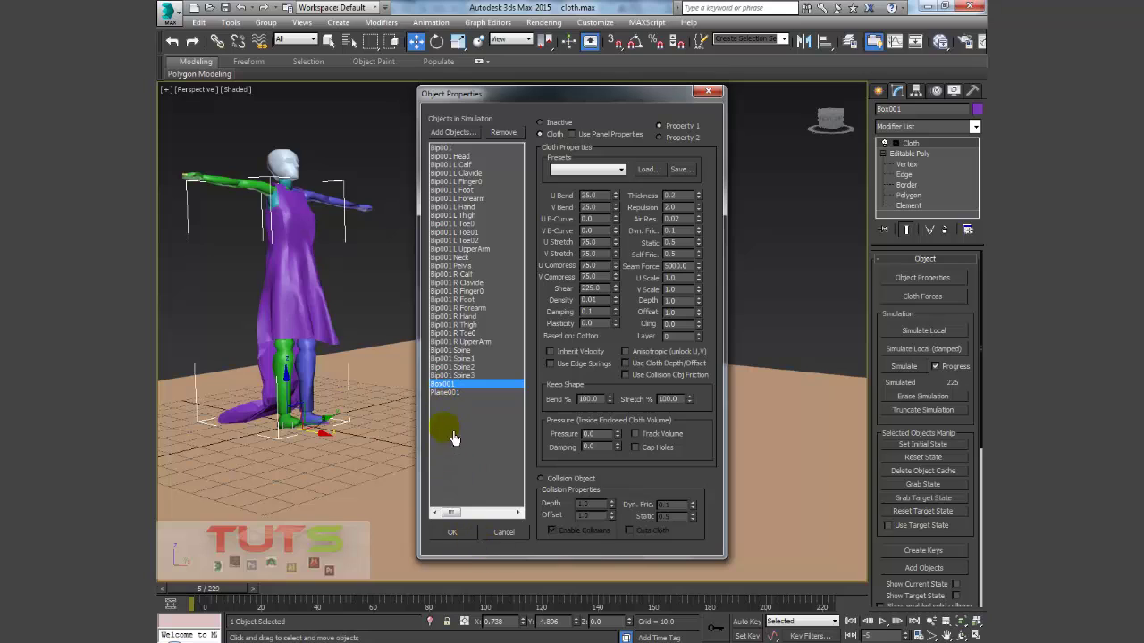
left_click(447, 393)
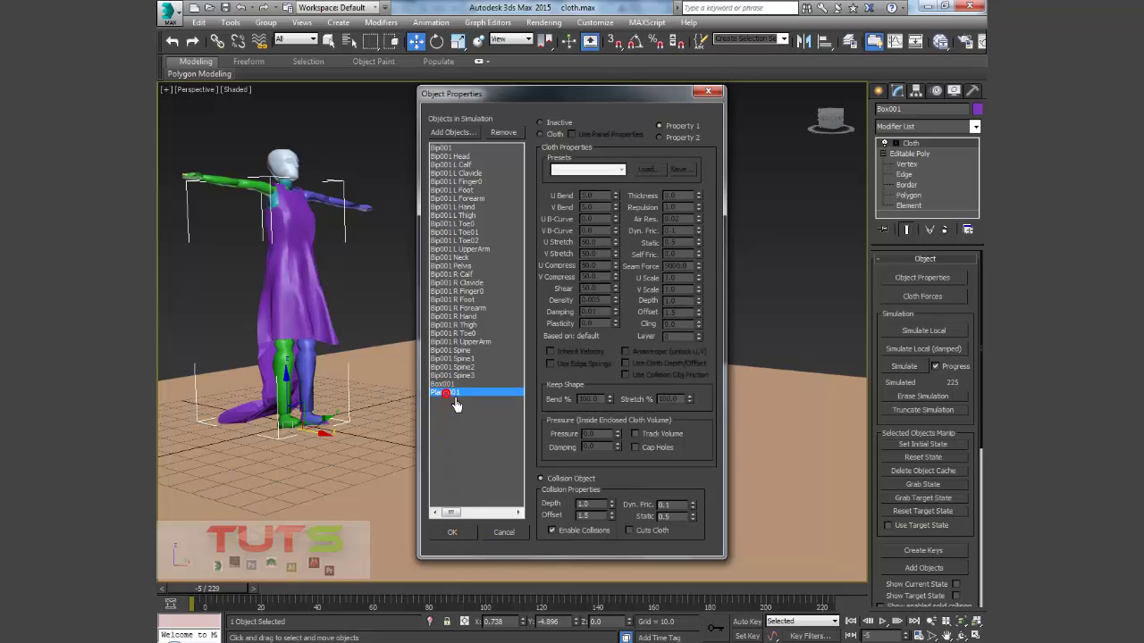
left_click(458, 532)
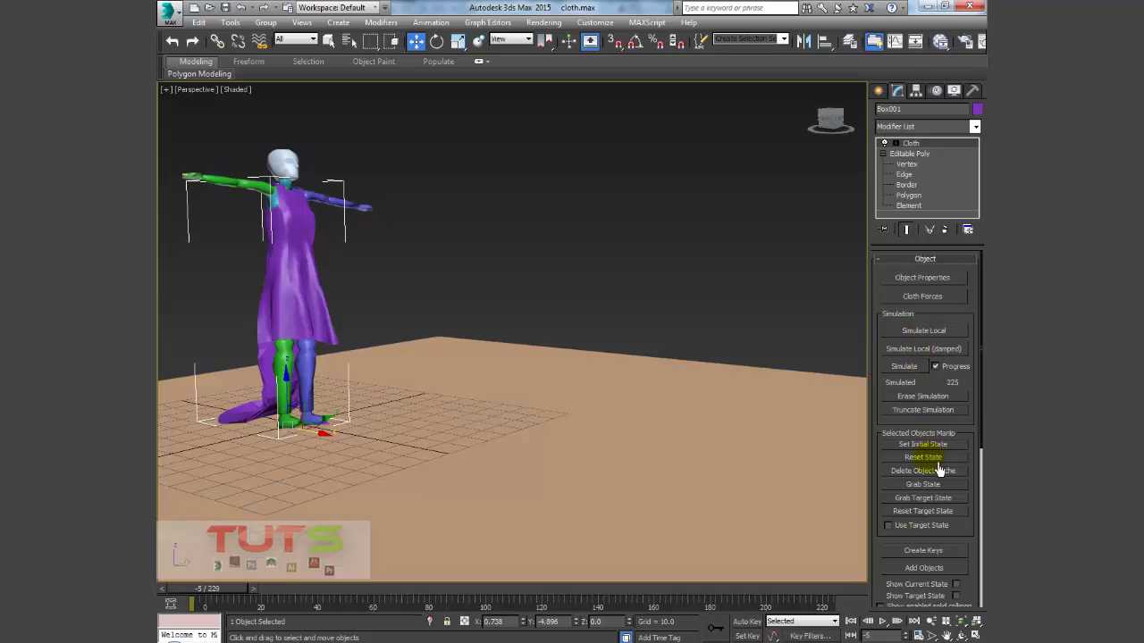
- Reset the dress's state, run a local simulation to drape it on the standing biped, and stop it
left_click(920, 458)
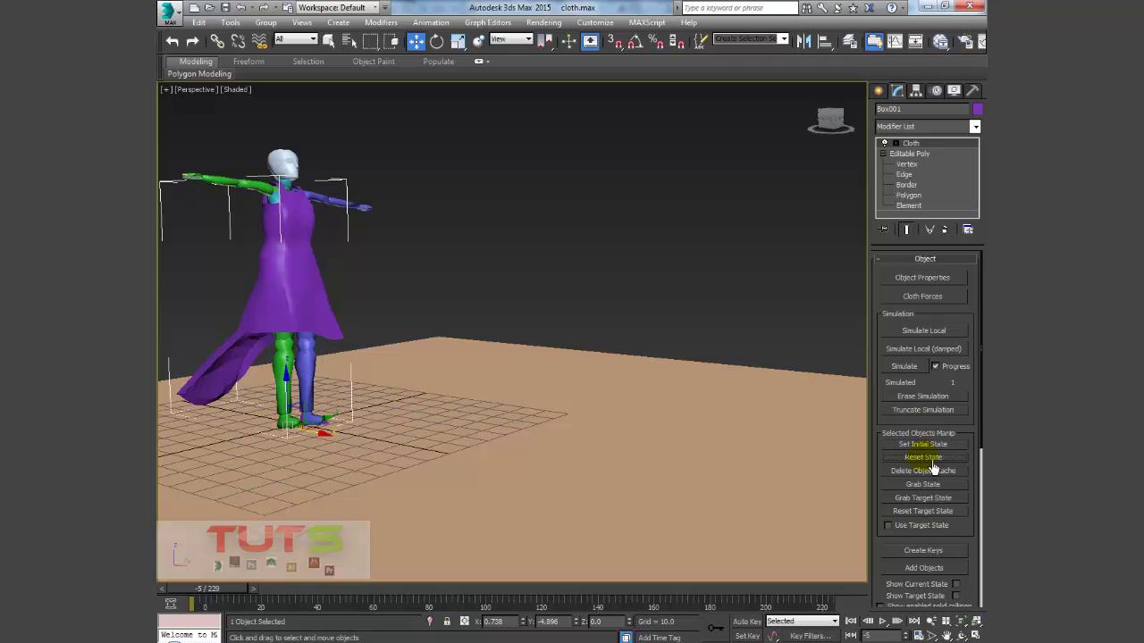
left_click(930, 331)
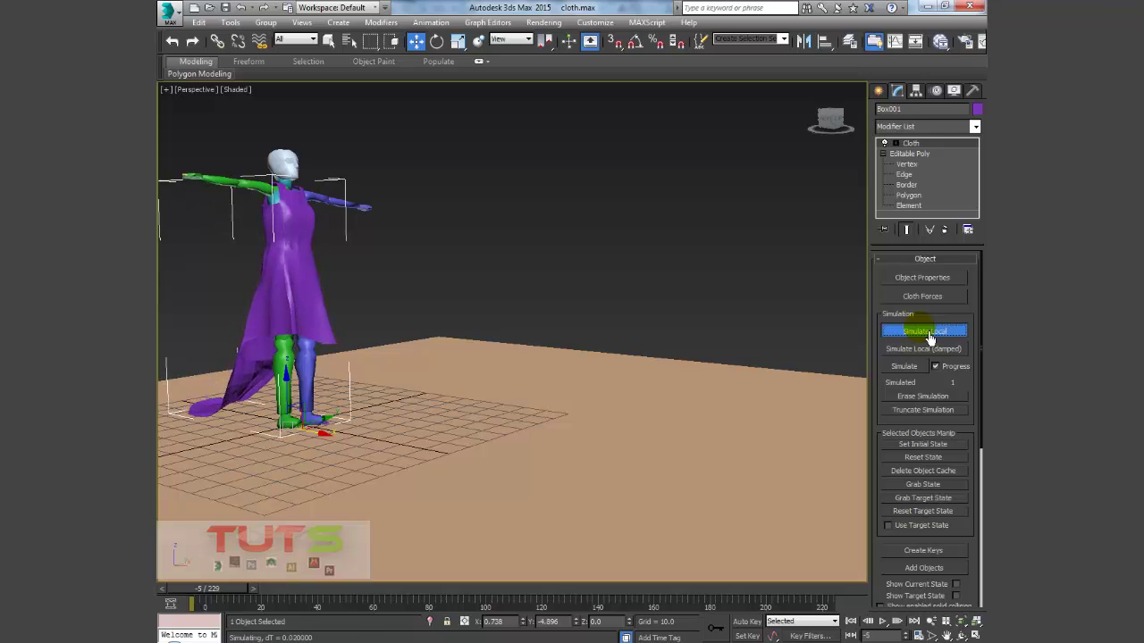
left_click(929, 332)
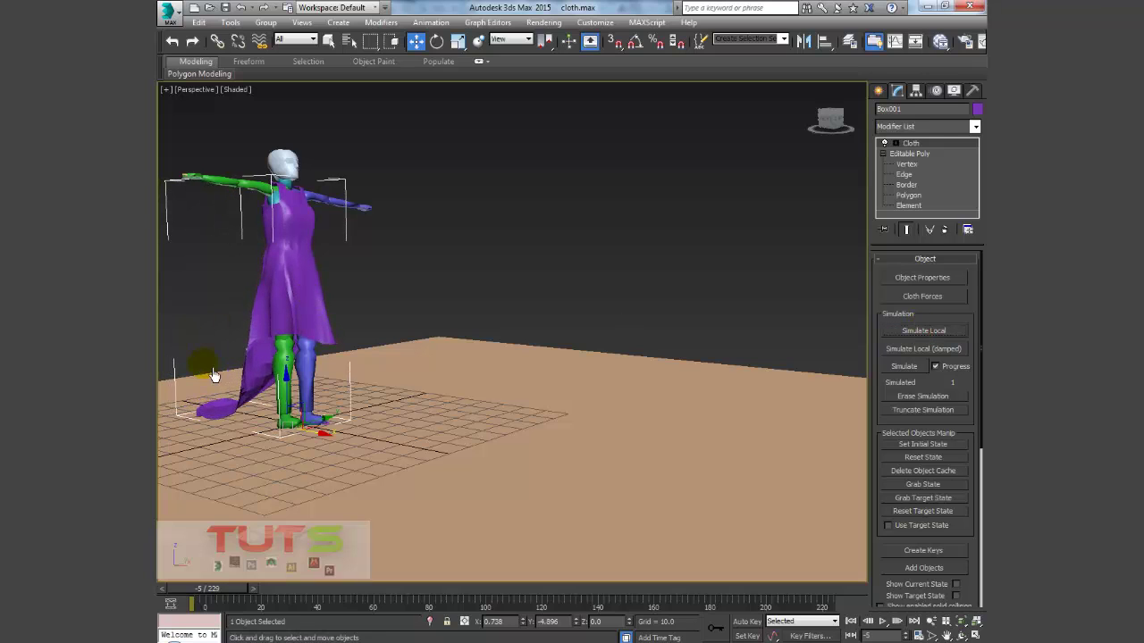
middle_click_drag(384, 402, 416, 406, "alt")
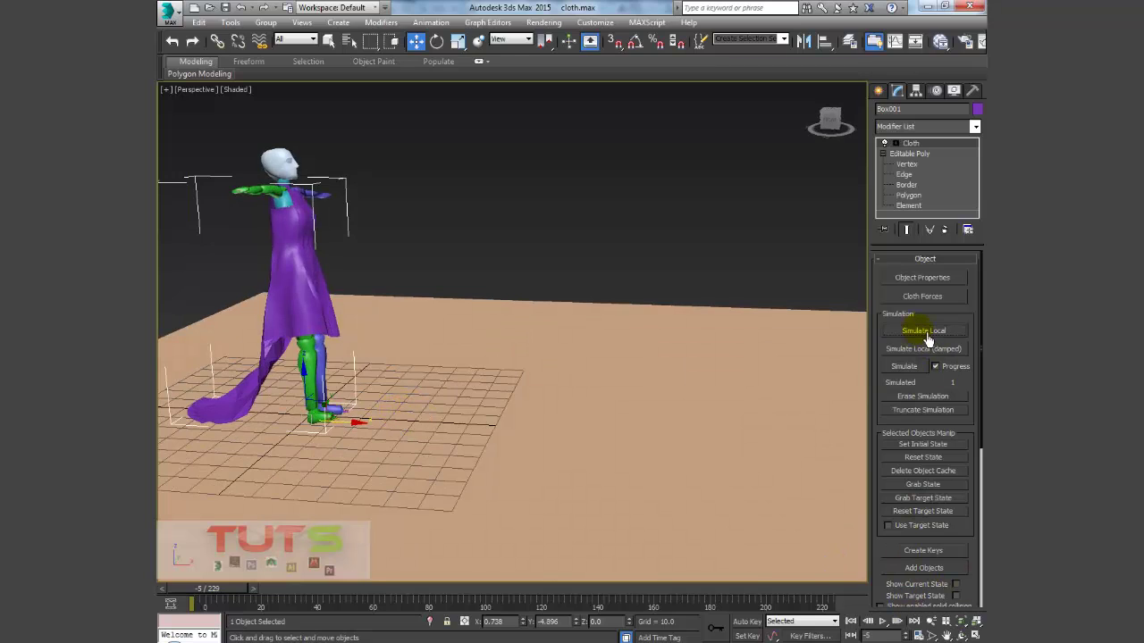
- Check the gravity in the simulation parameters and simulate the dress over the full animation
scroll(884, 536, "down", 5)
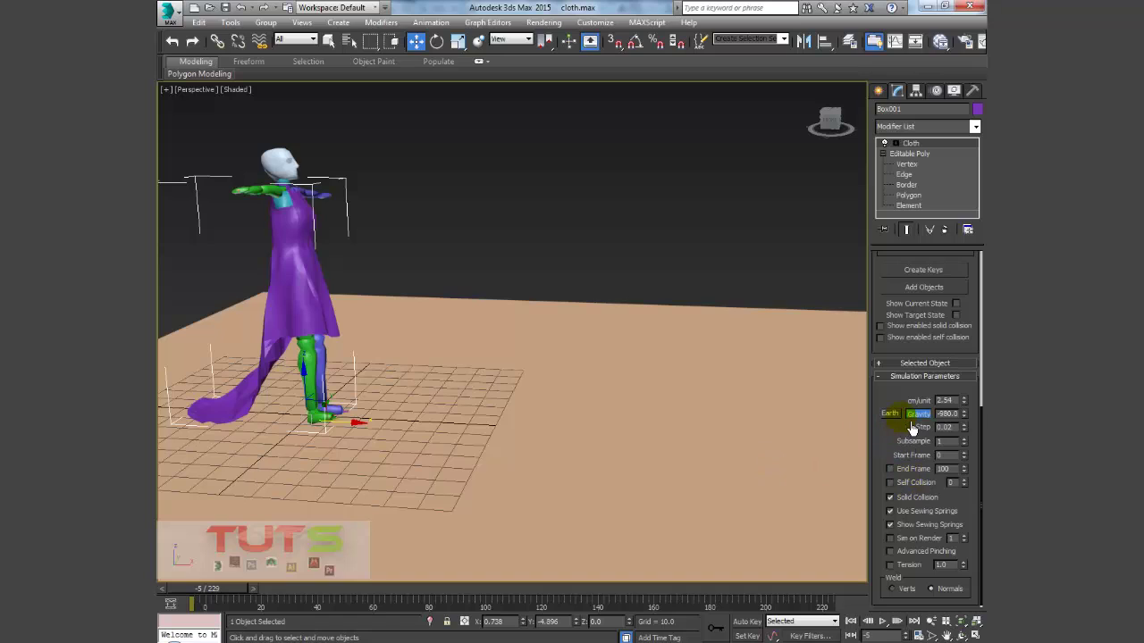
scroll(893, 433, "up", 3)
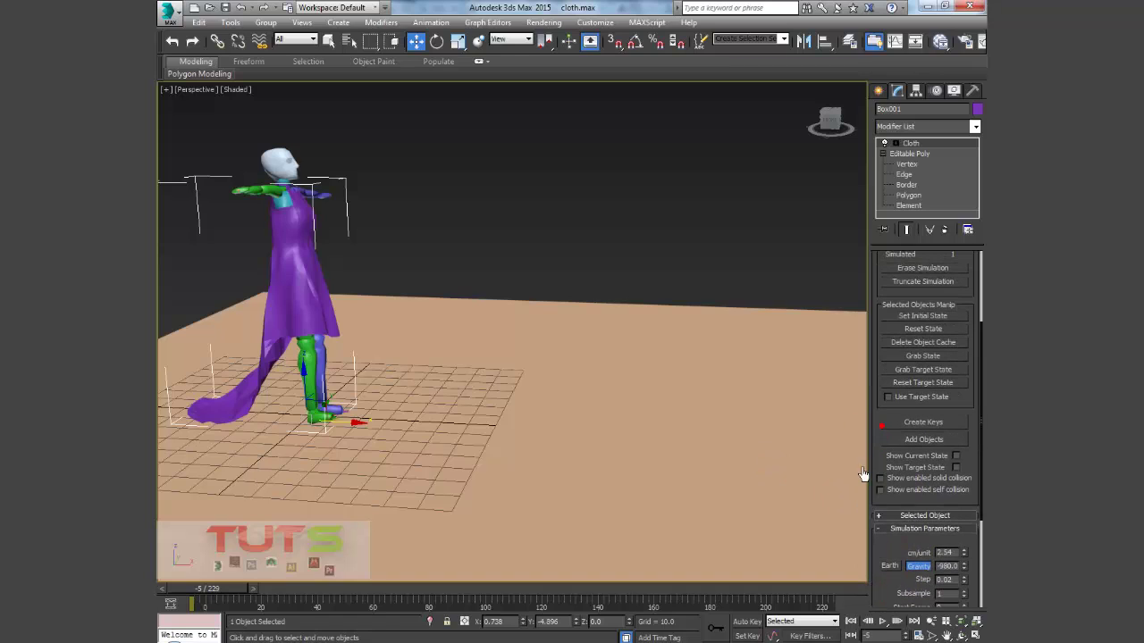
left_click_drag(883, 429, 880, 623)
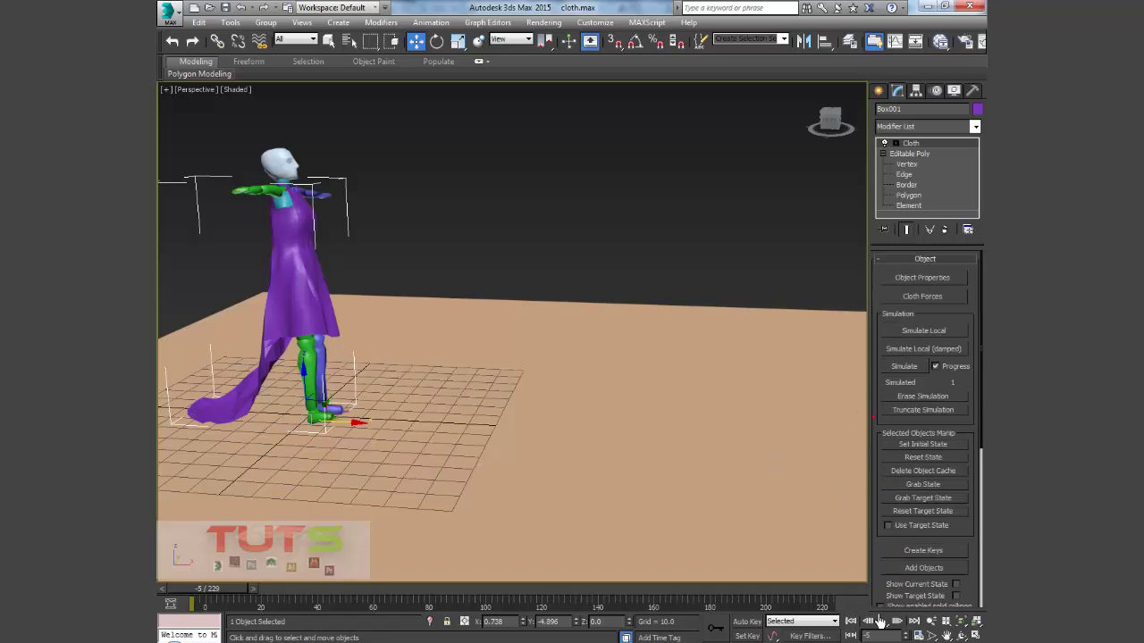
left_click(924, 370)
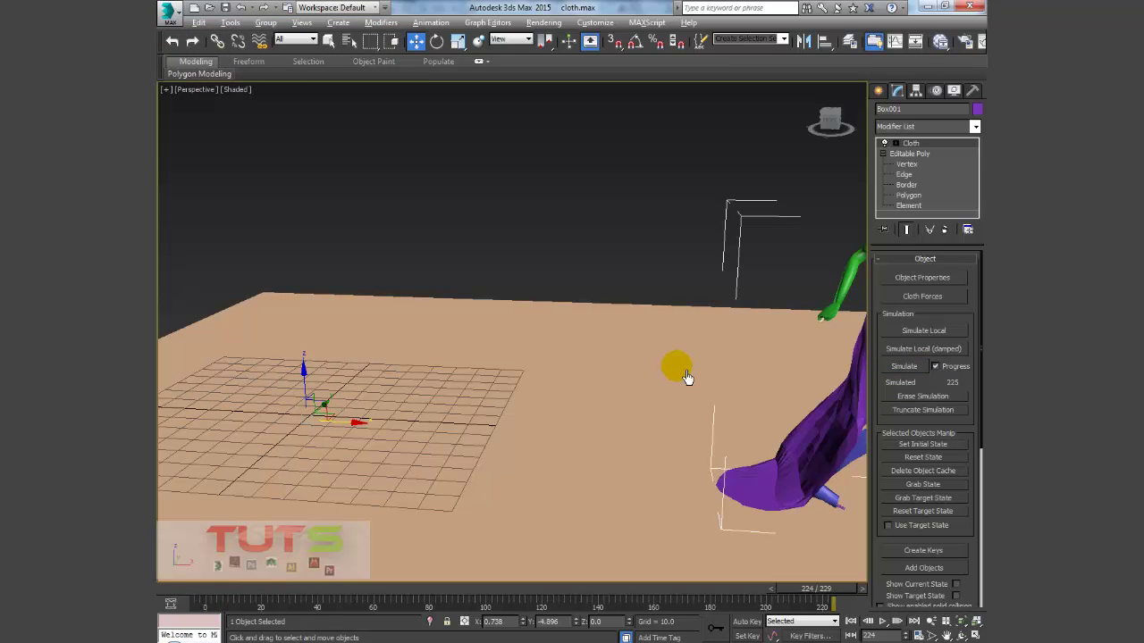
- Restore the saved perspective view, play the simulated animation from the first frame, and stop at frame 50
middle_click_drag(687, 378, 498, 396, "alt")
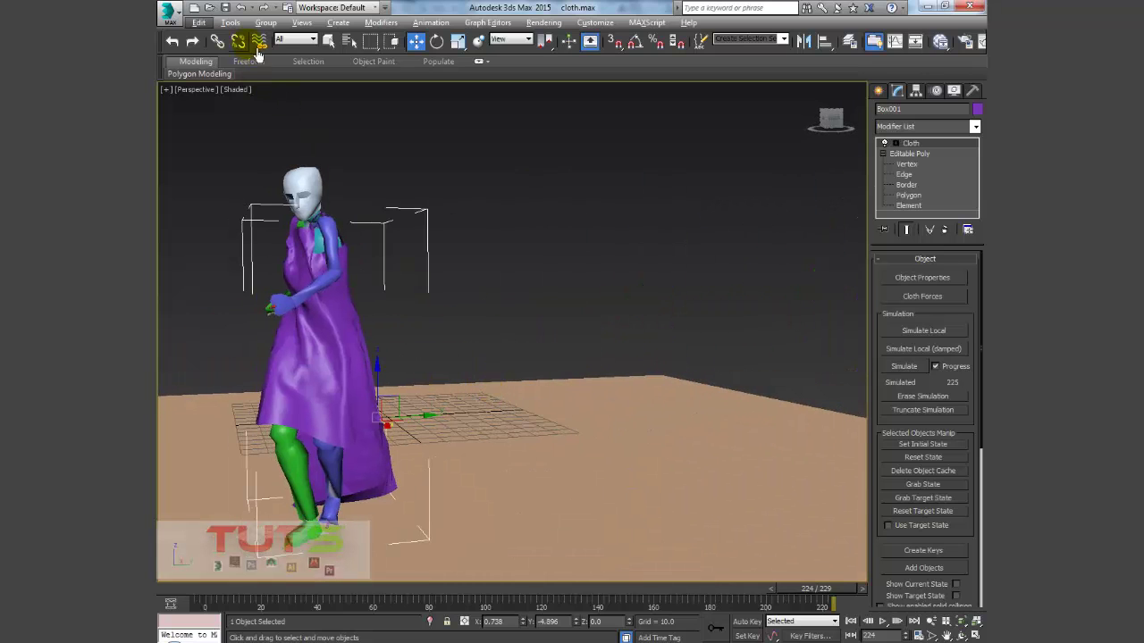
left_click(301, 22)
mouse_move(388, 230)
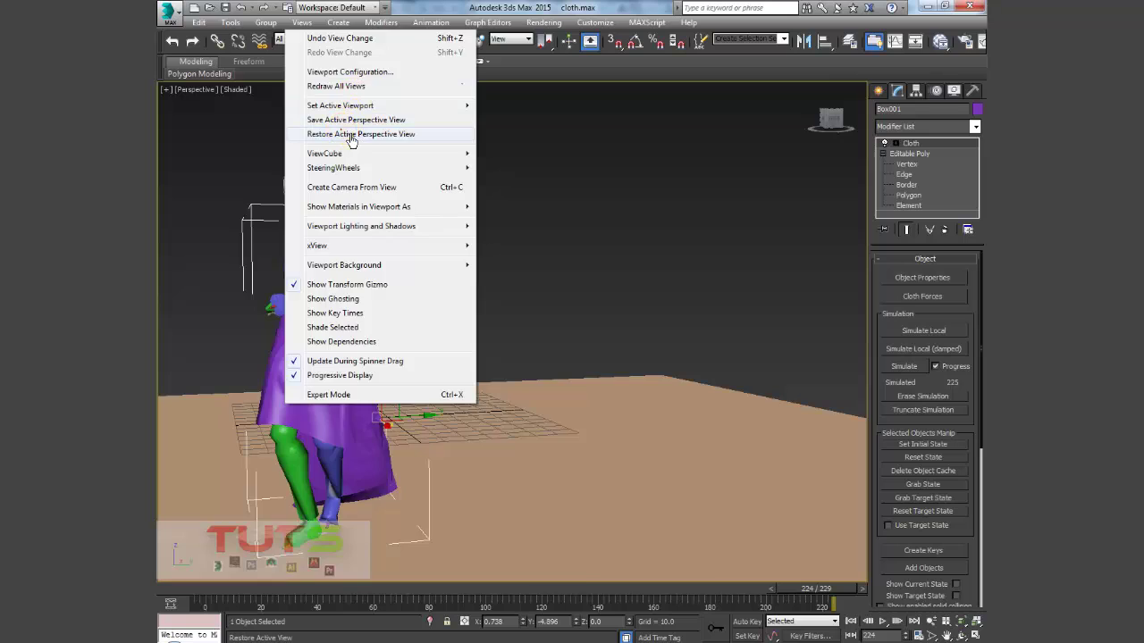
left_click(351, 136)
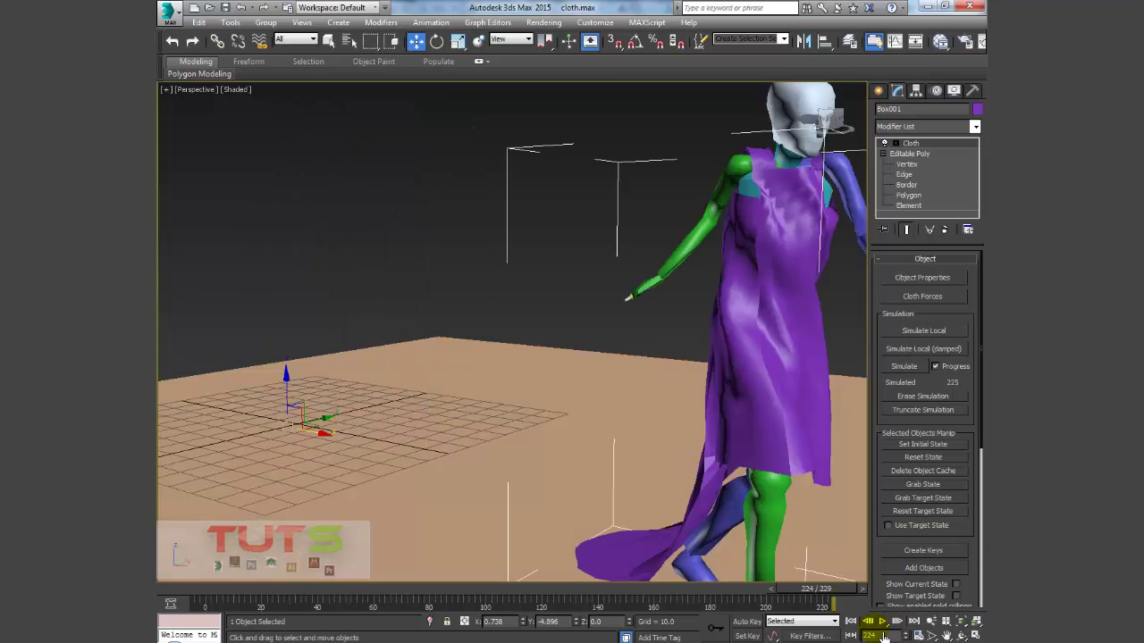
left_click(850, 621)
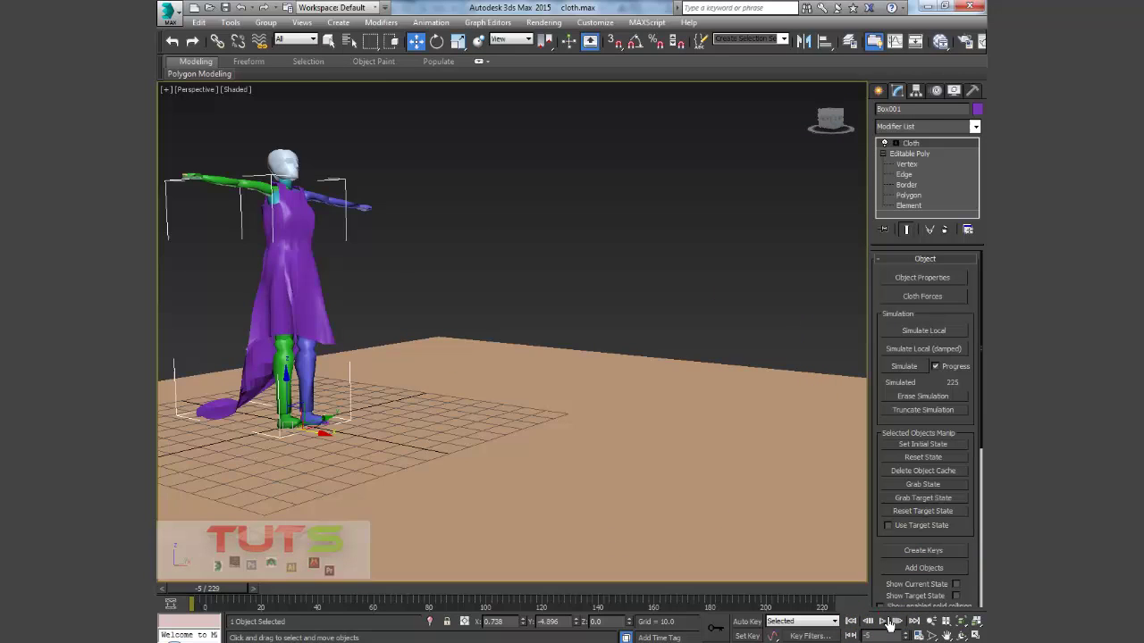
left_click(892, 629)
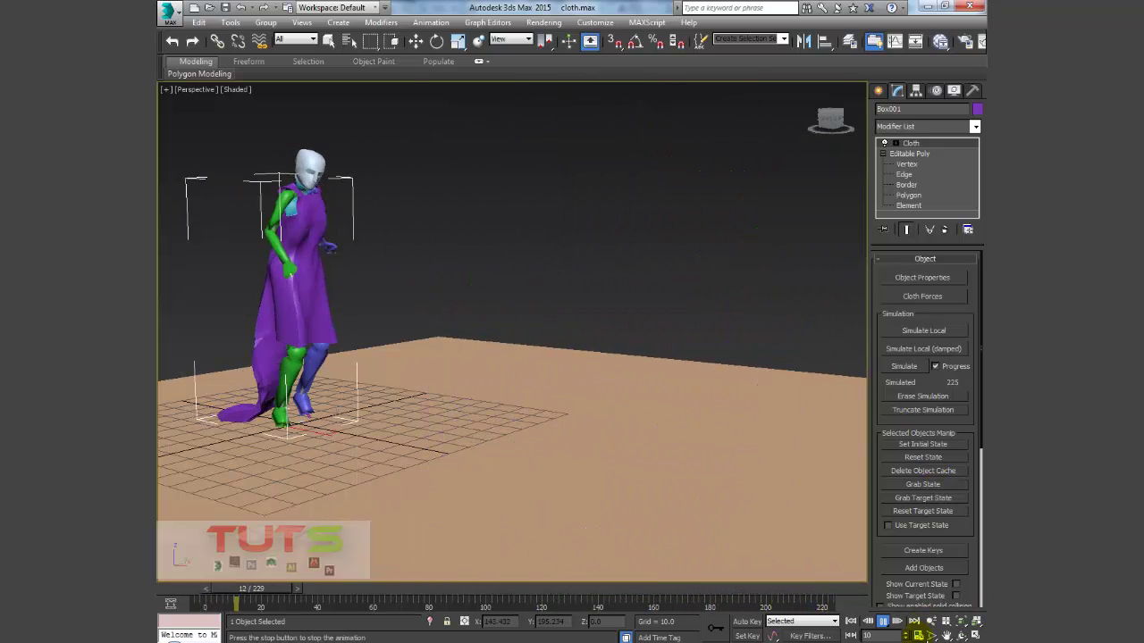
left_click(882, 622)
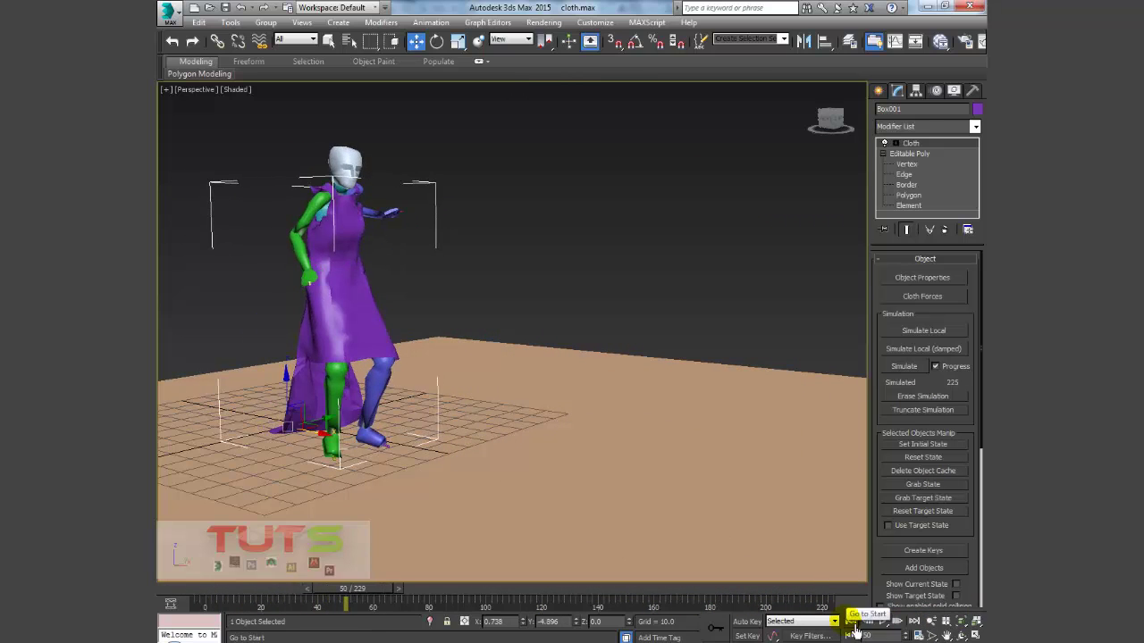
left_click(336, 343)
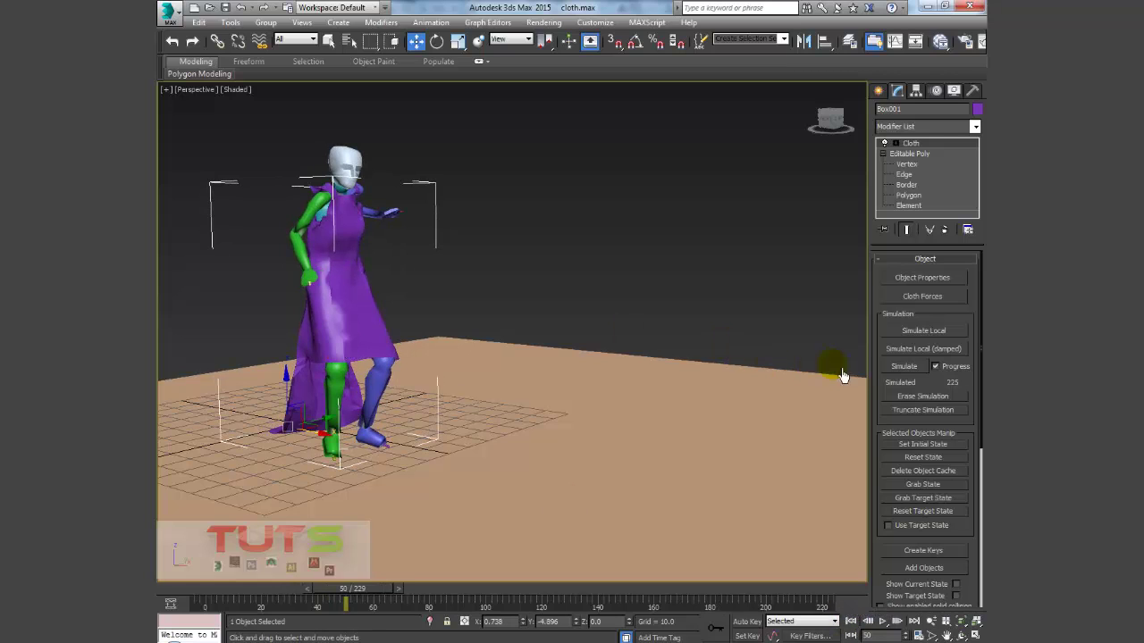
mouse_move(890, 420)
left_mouse_down()
mouse_move(888, 365)
mouse_move(891, 441)
left_mouse_up()
left_click_drag(882, 547, 891, 434)
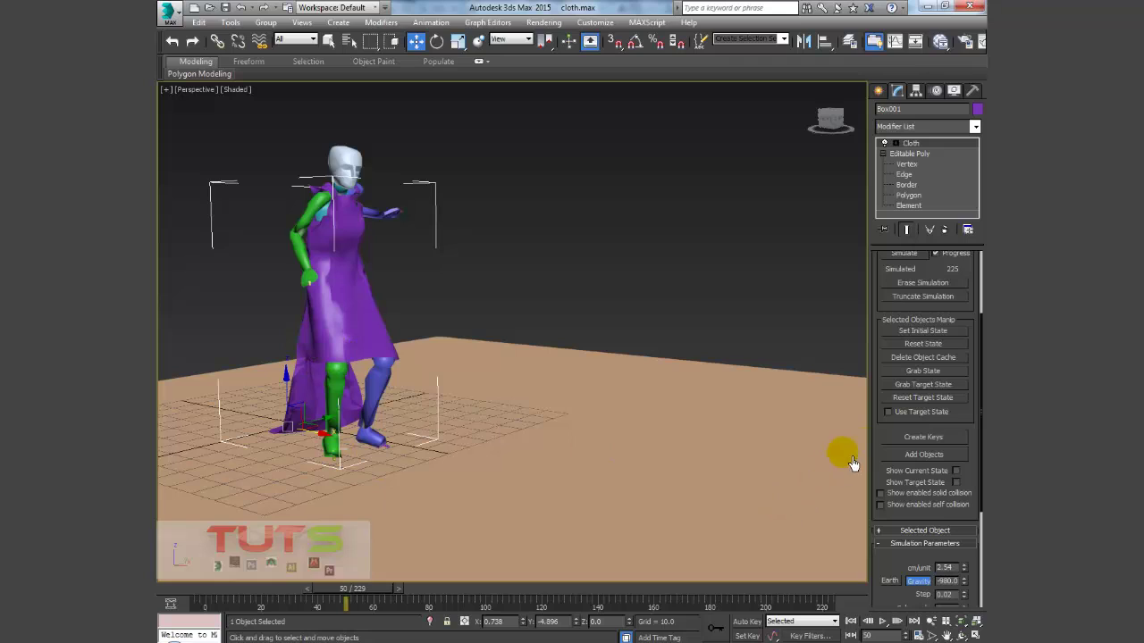
left_click(926, 437)
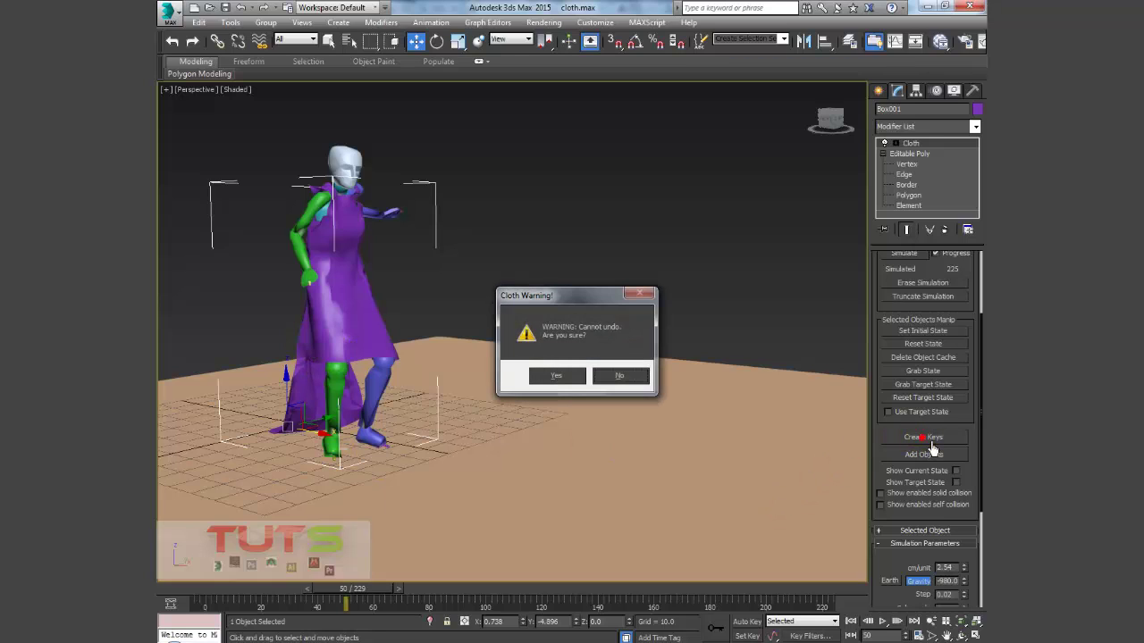
left_click(626, 379)
- Go back to the first frame and create keys from the dress's cloth simulation, accepting that this cannot be undone
key("Home")
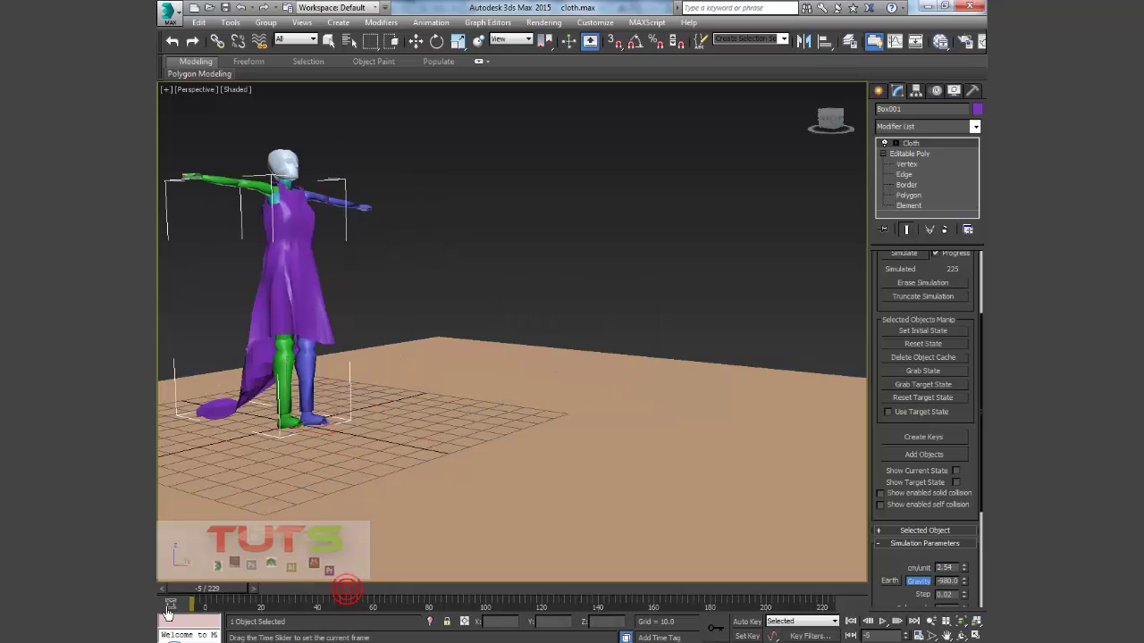
left_click(934, 438)
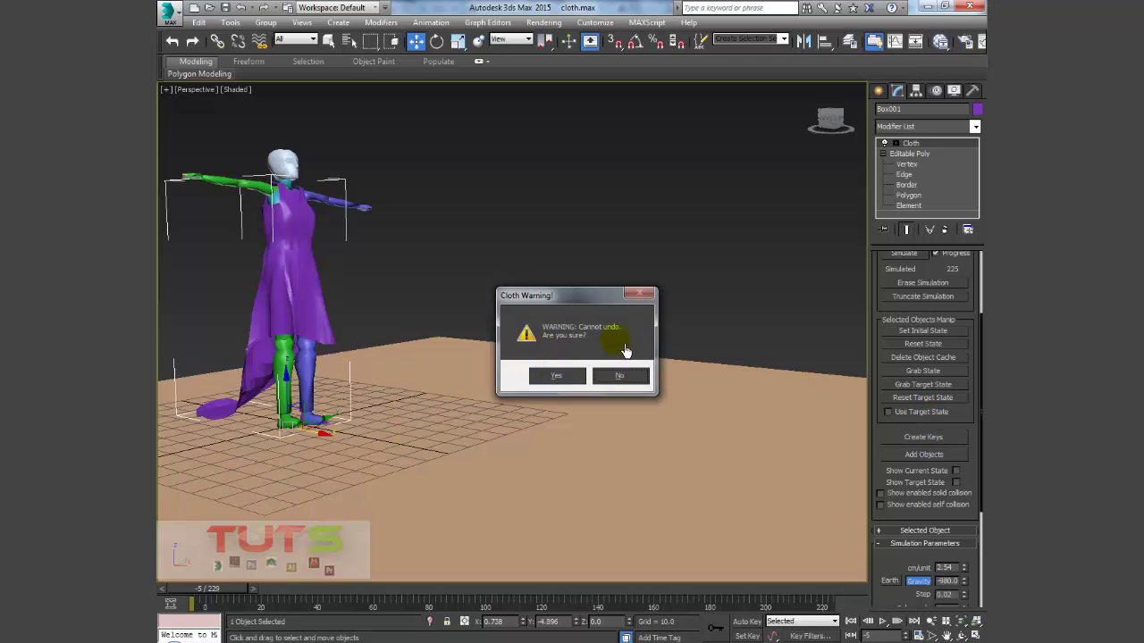
left_click(565, 381)
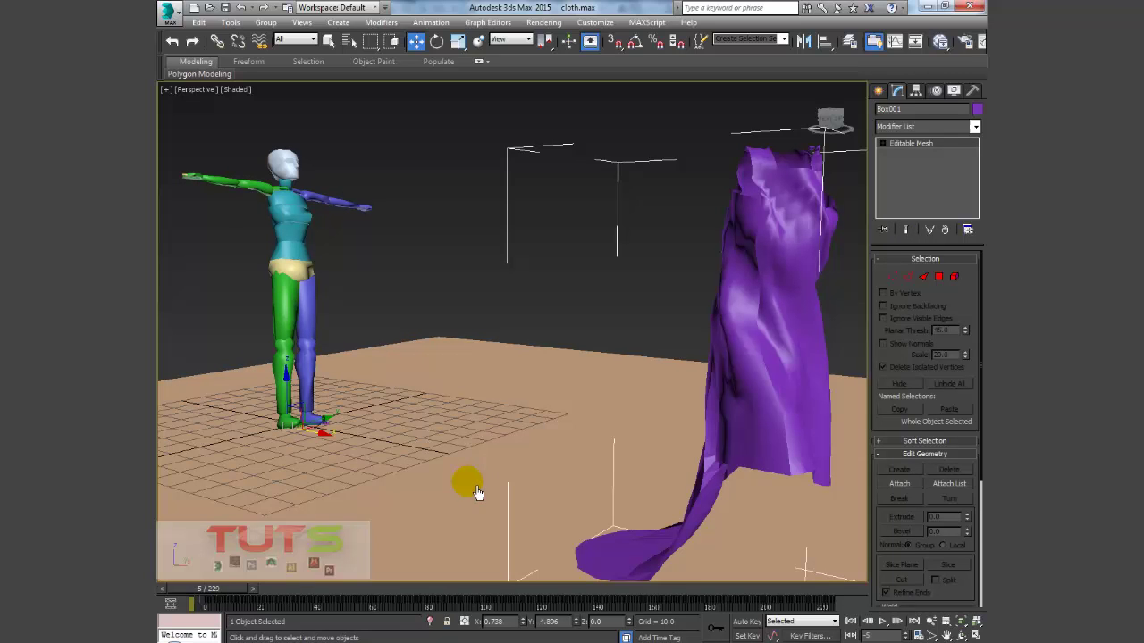
- Scrub through the keyed dress animation from the first frame and stop at frame 88
left_click(851, 623)
left_click_drag(221, 598, 308, 604)
key("w")
key("w")
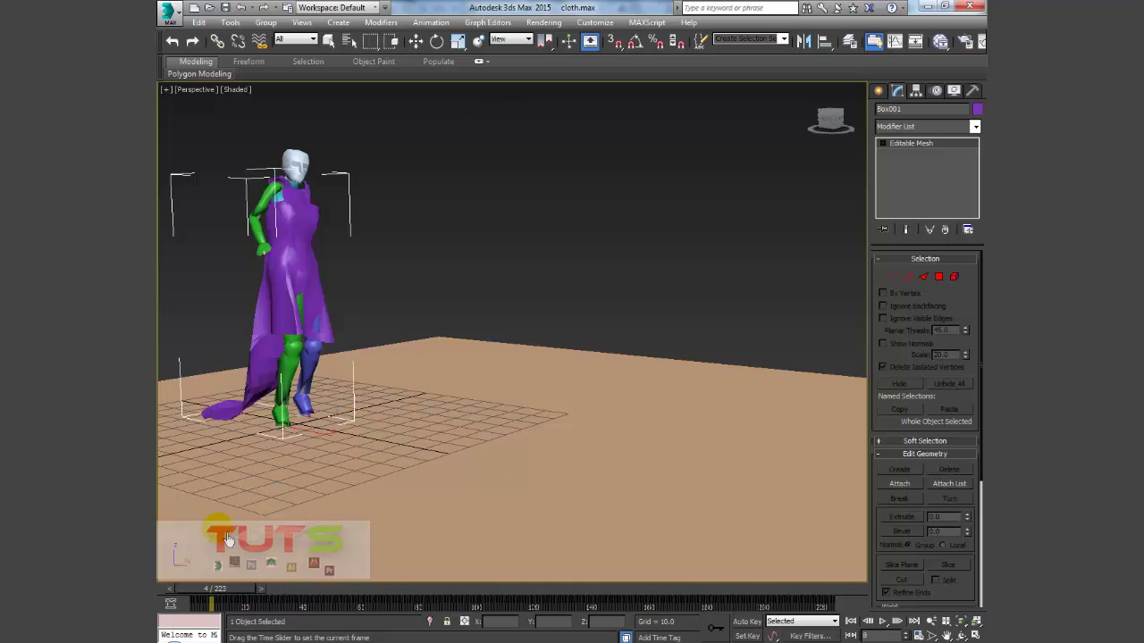
key("w")
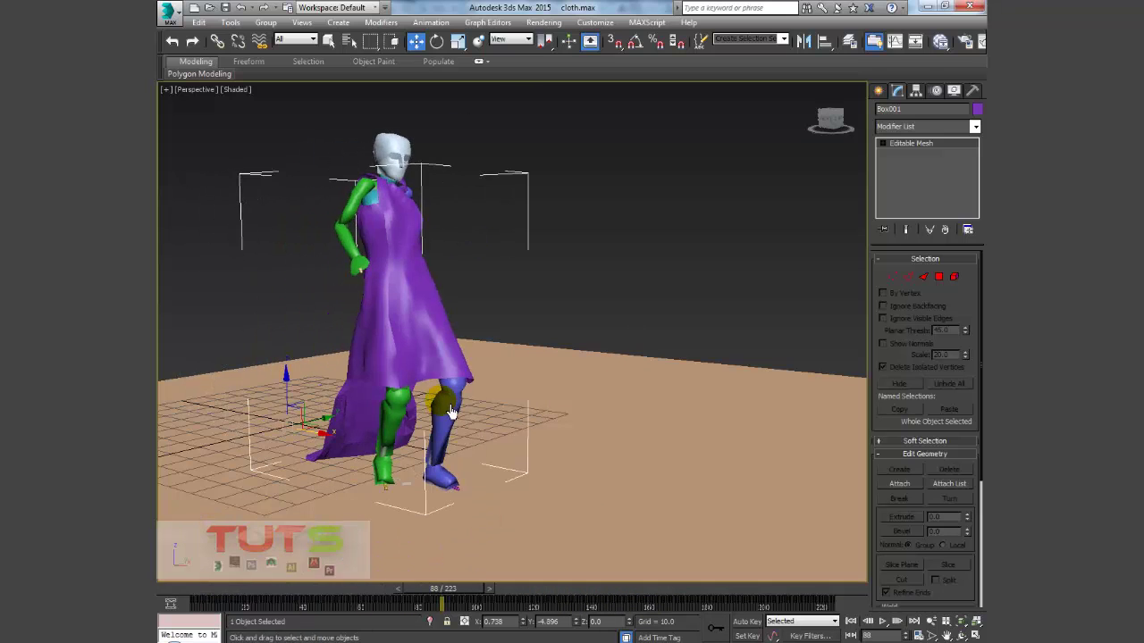
- Add a Relax modifier on top of the dress's Editable Mesh
left_click(977, 127)
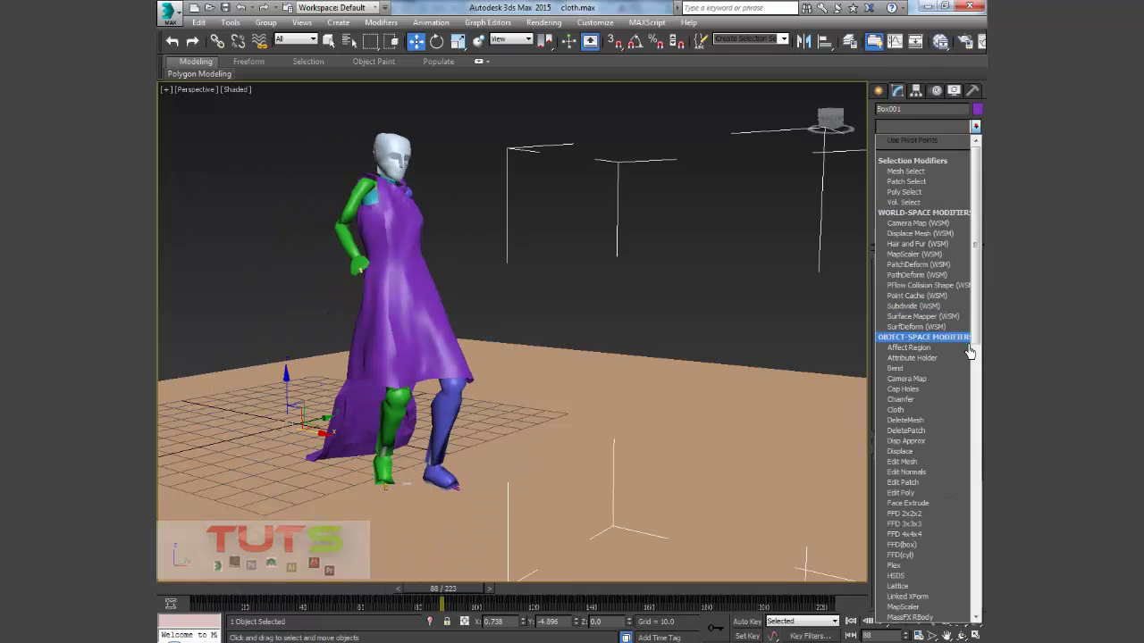
scroll(948, 376, "down", 5)
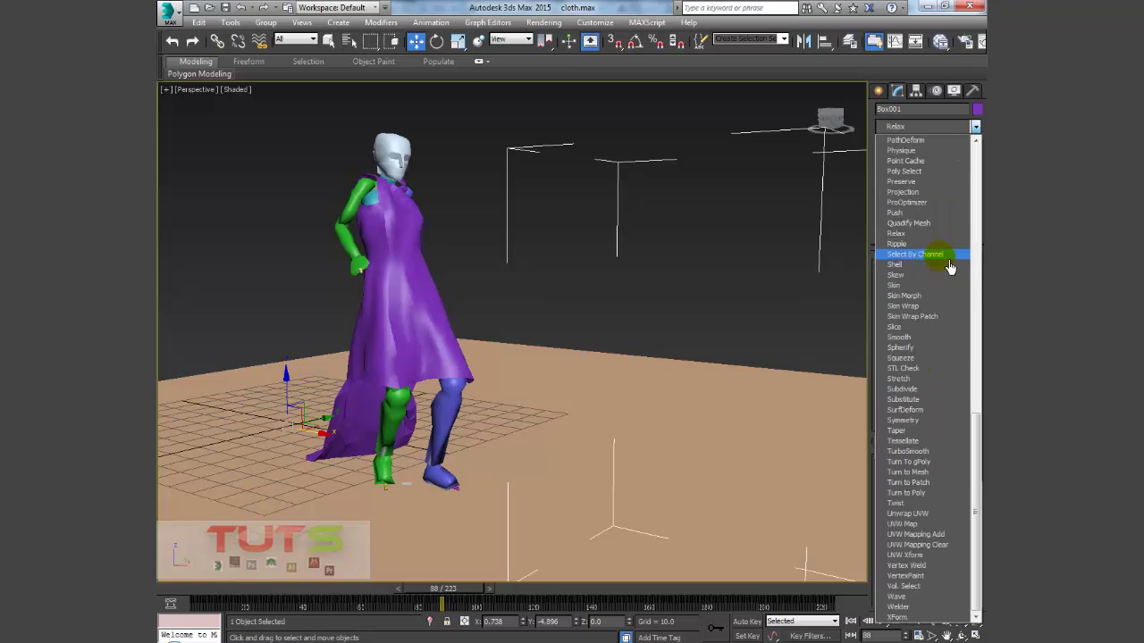
left_click(929, 234)
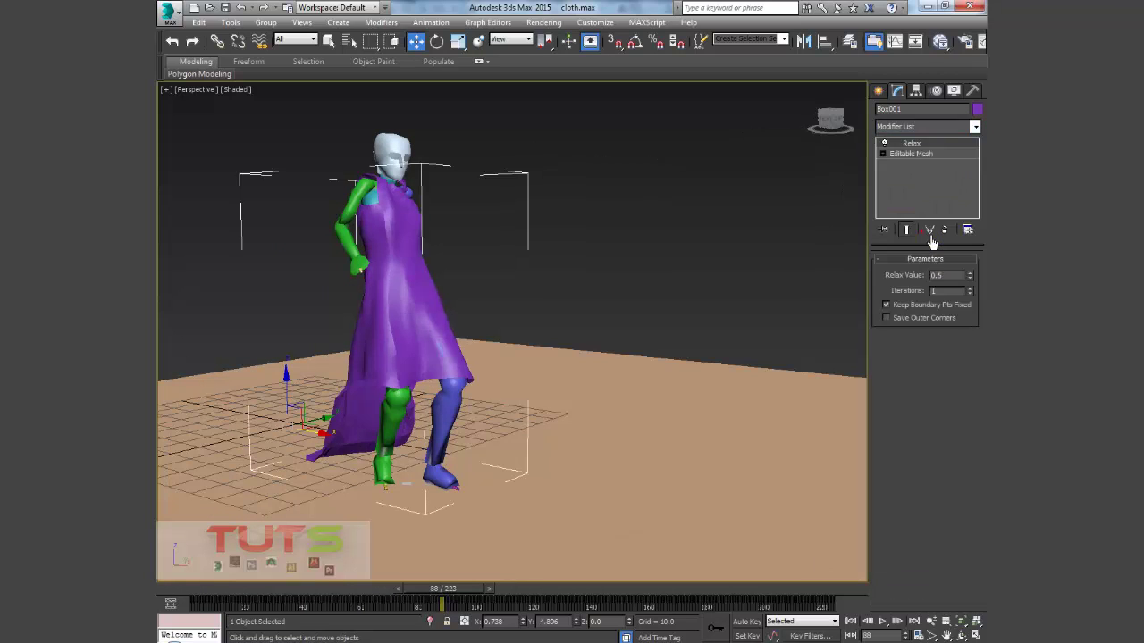
- Set the Relax modifier's iterations to 3 and add a Shell modifier with an outer amount of 0.55 to the dress
left_click(970, 288)
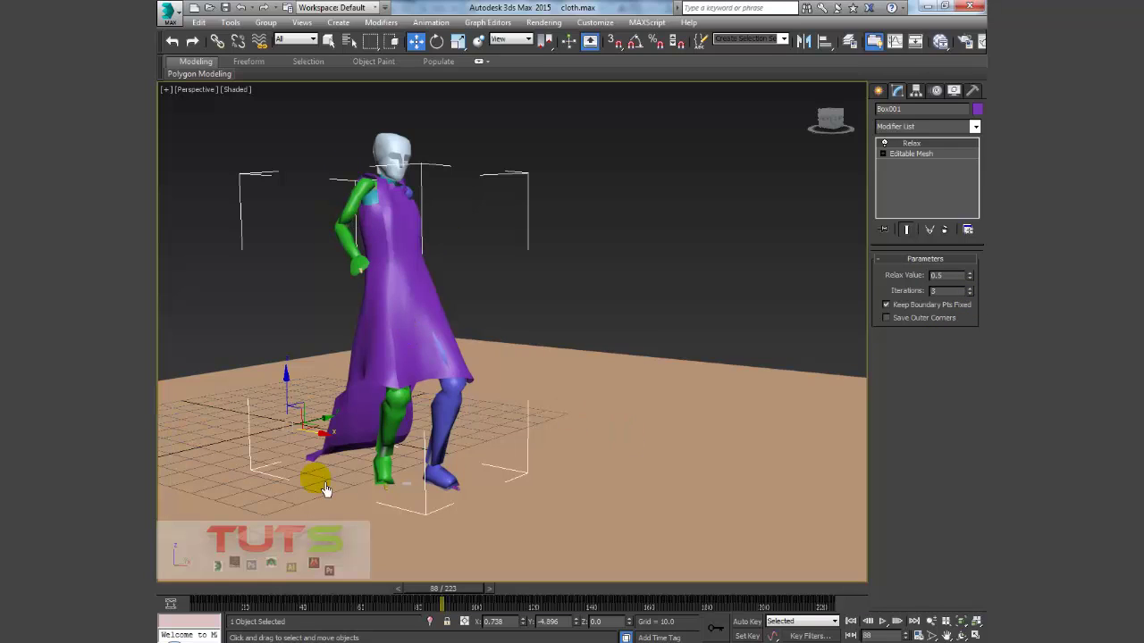
left_click(976, 127)
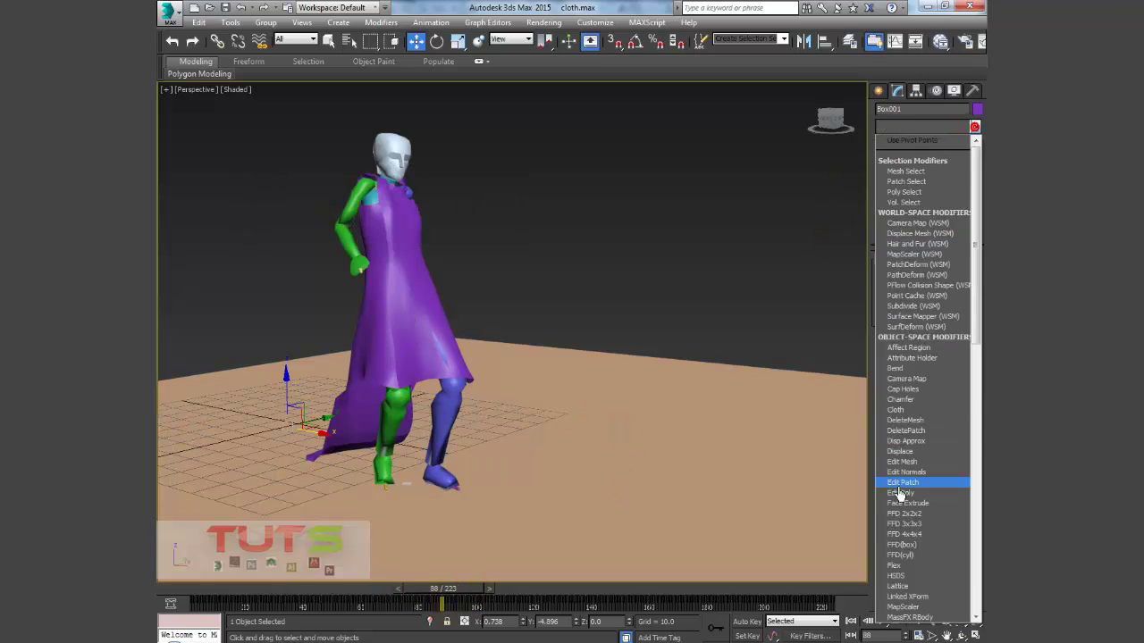
scroll(898, 483, "down", 15)
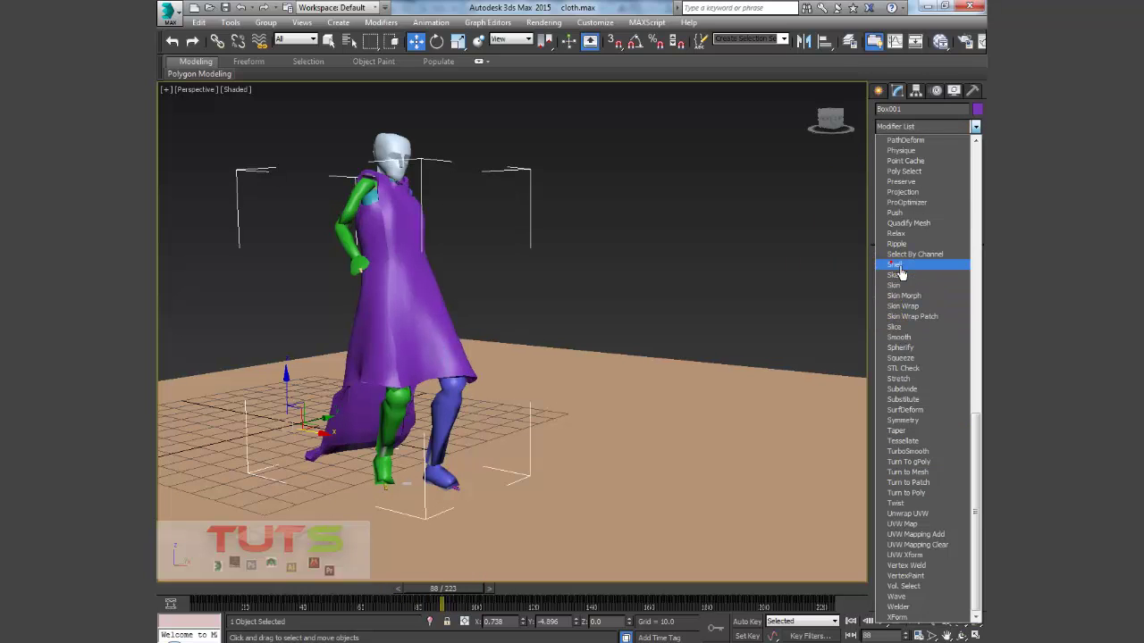
left_click(894, 264)
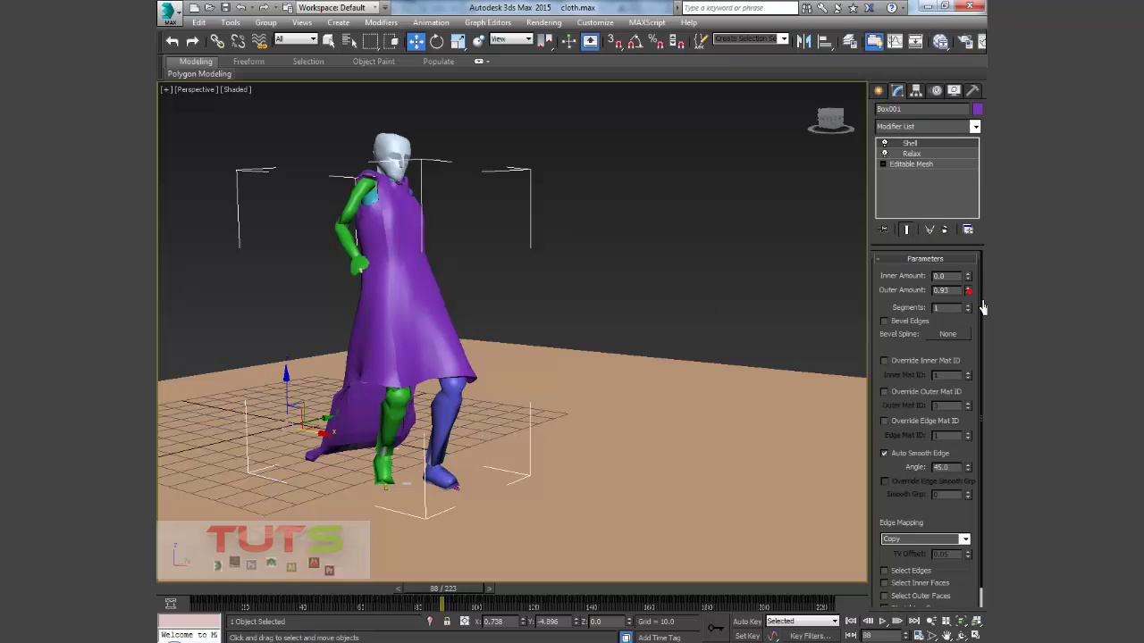
left_click_drag(983, 318, 983, 332)
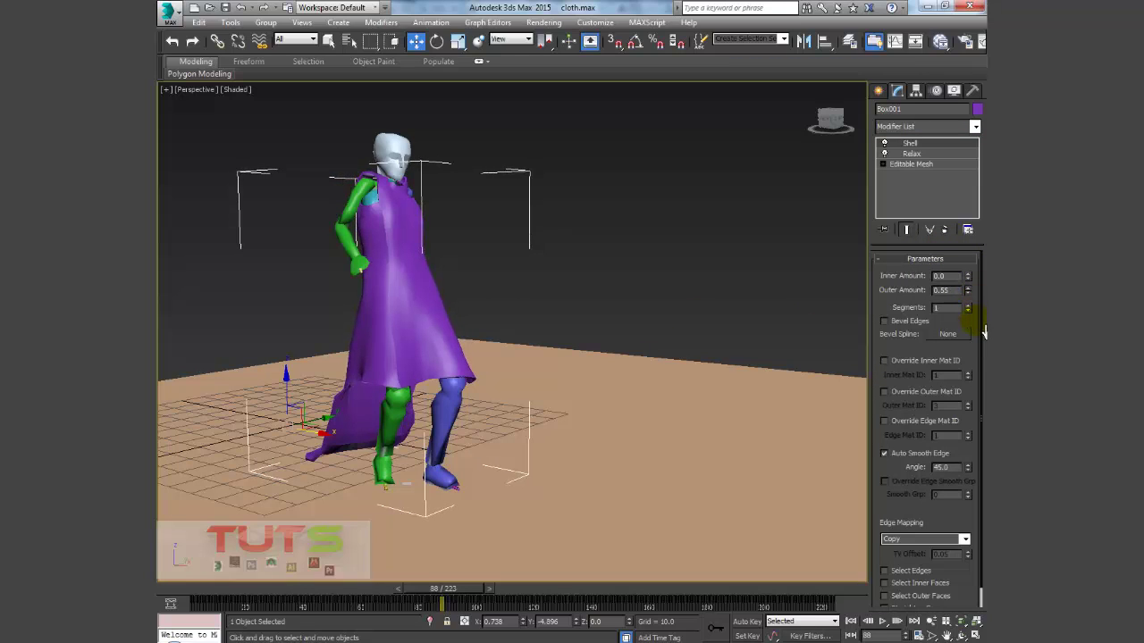
- Turn off the Relax modifier's effect on the dress and add a TurboSmooth modifier above Shell
left_click(974, 126)
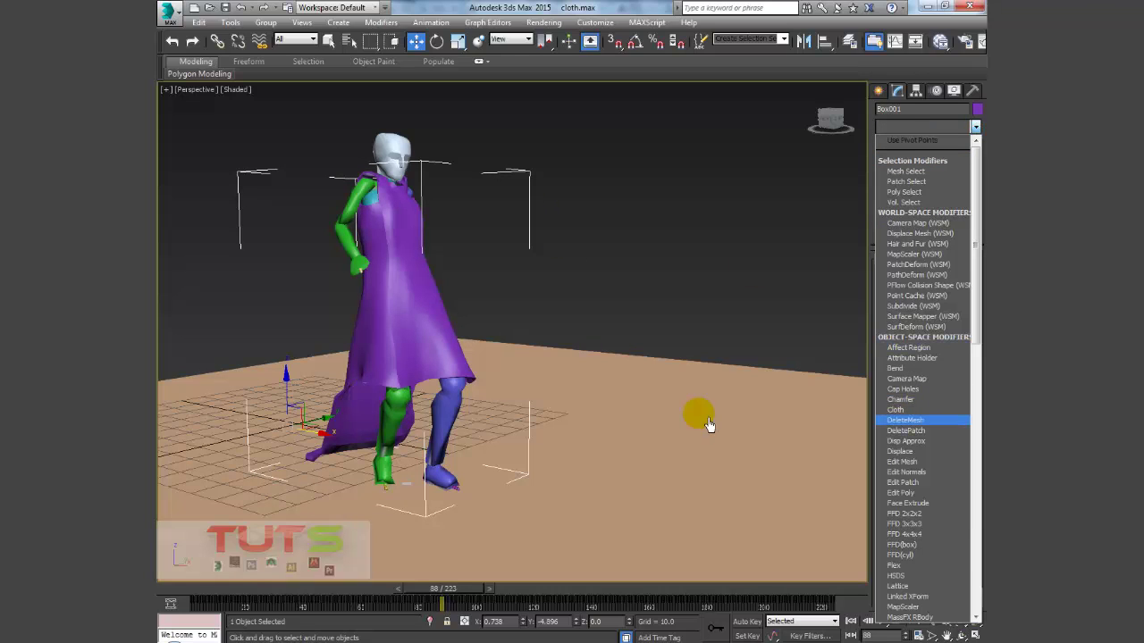
left_click(702, 417)
left_click(890, 155)
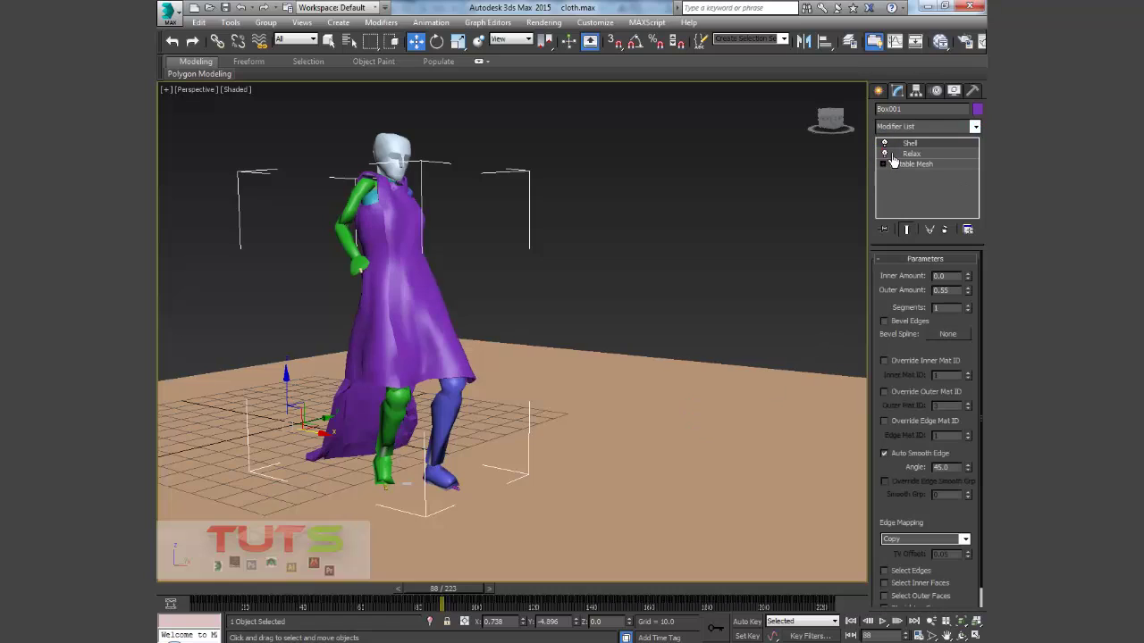
left_click(975, 127)
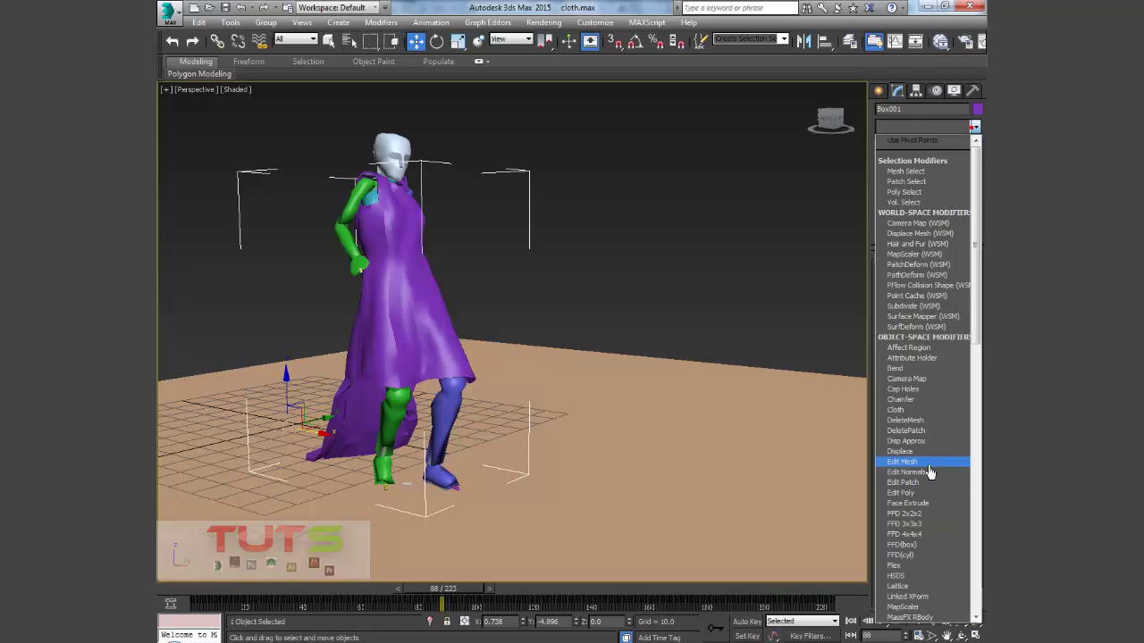
scroll(932, 471, "down", 20)
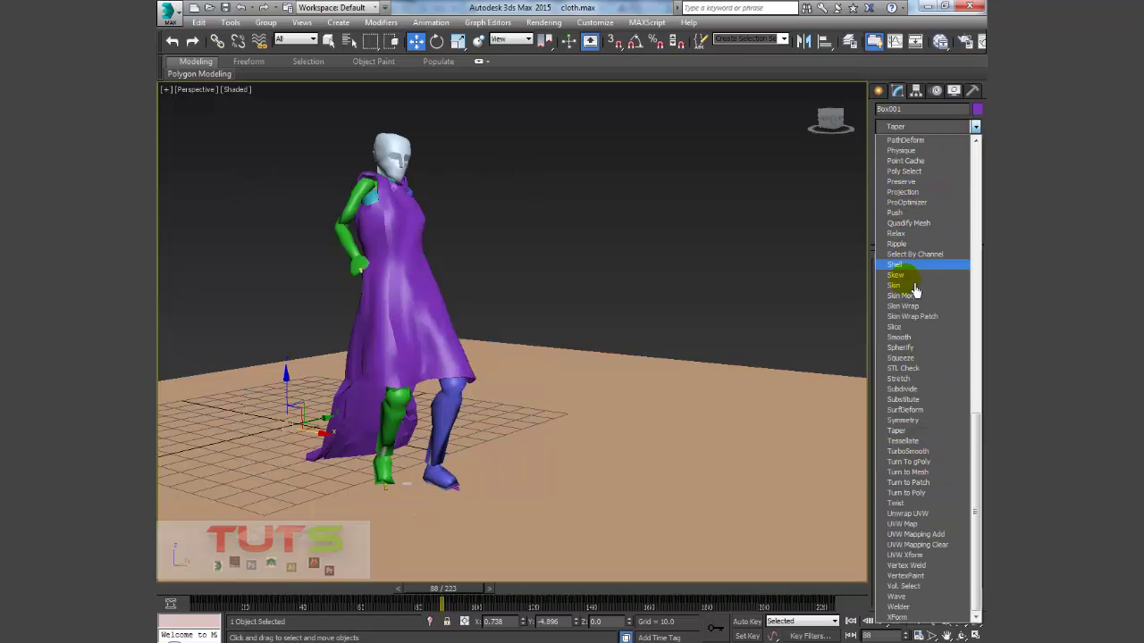
left_click(907, 451)
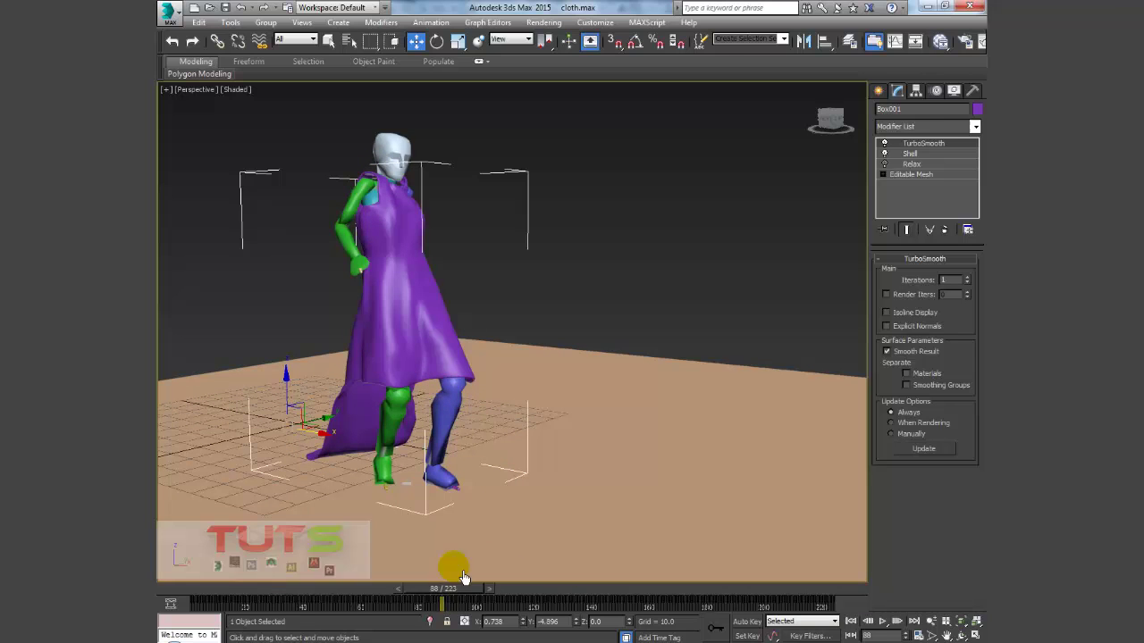
- Scrub through the smoothed dress animation several times from the first frame and stop at frame 214
left_click_drag(475, 597, 220, 606)
key("w")
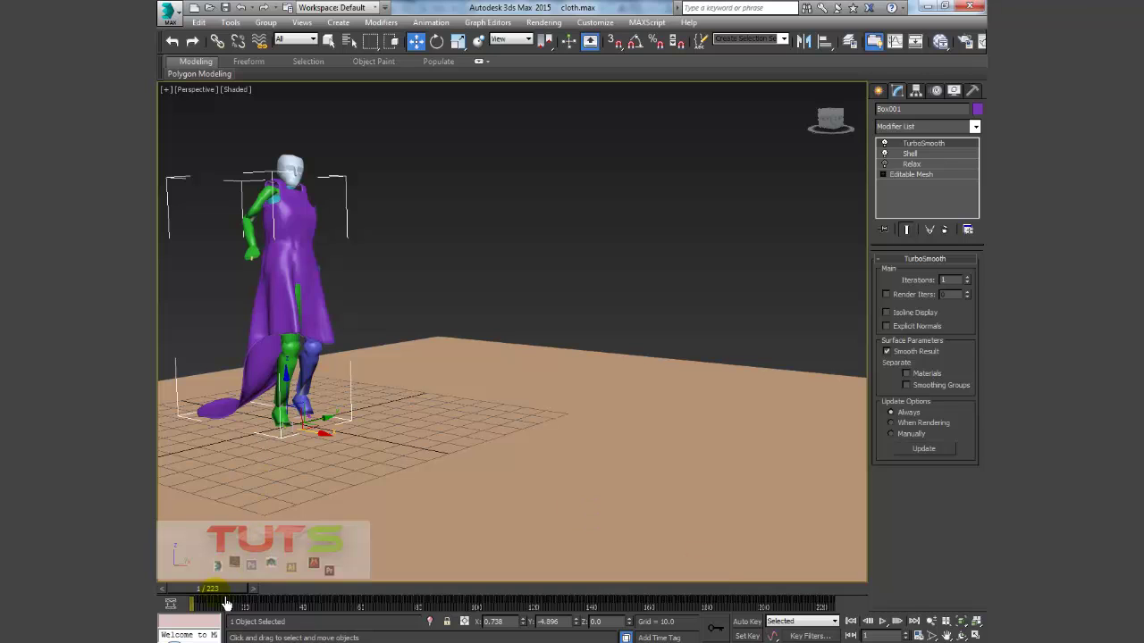
left_click_drag(238, 594, 269, 597)
left_click_drag(511, 605, 860, 604)
left_click(851, 621)
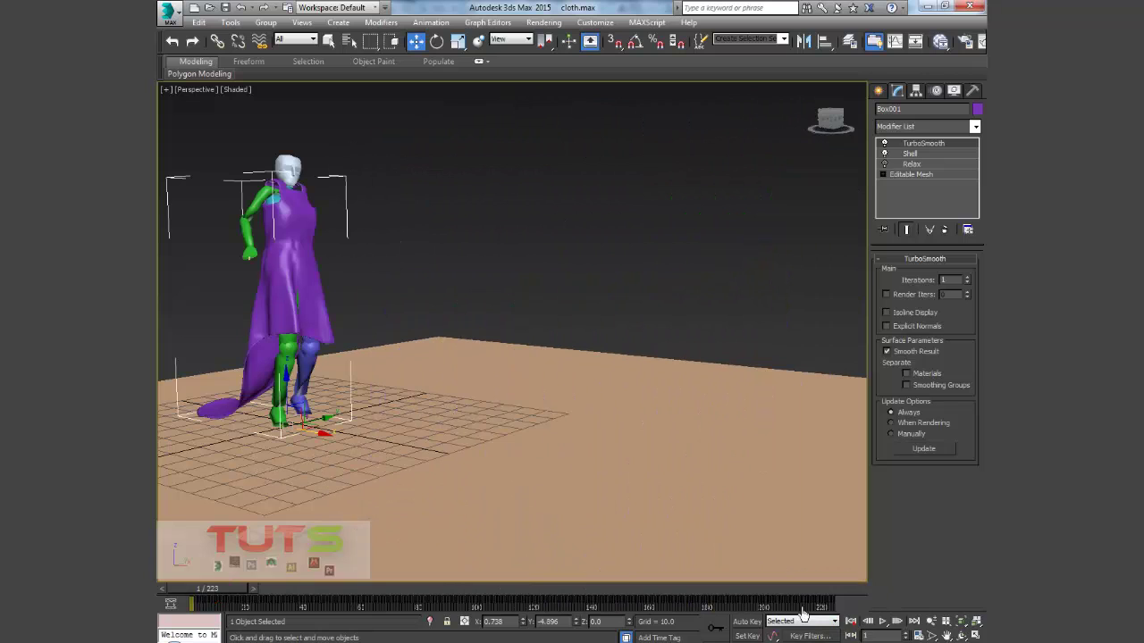
left_click_drag(211, 597, 831, 617)
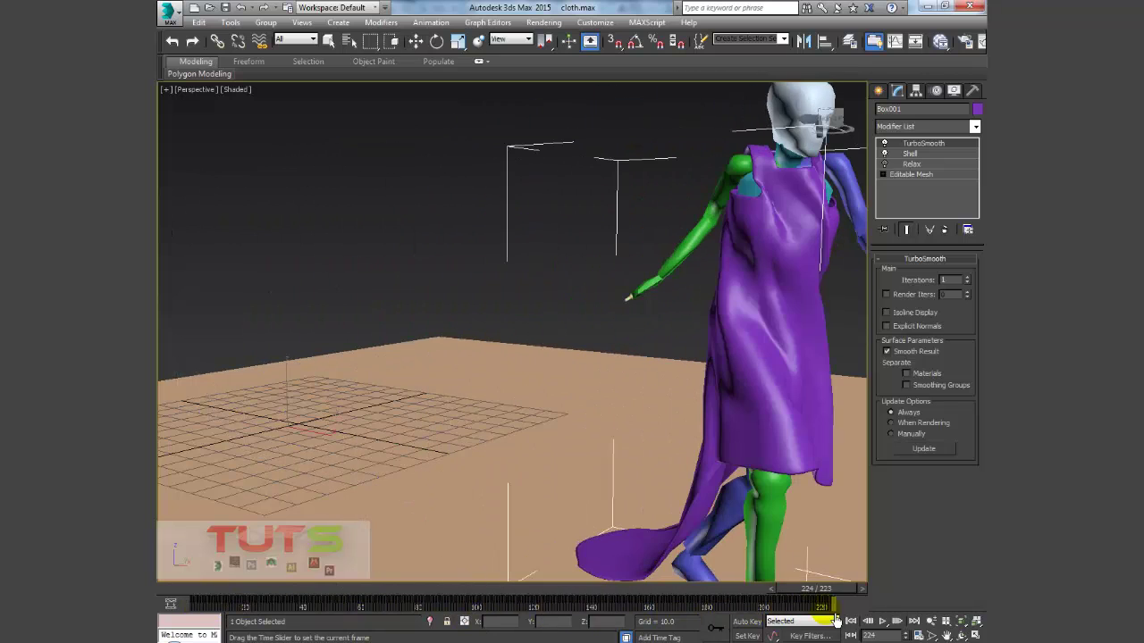
left_click(850, 623)
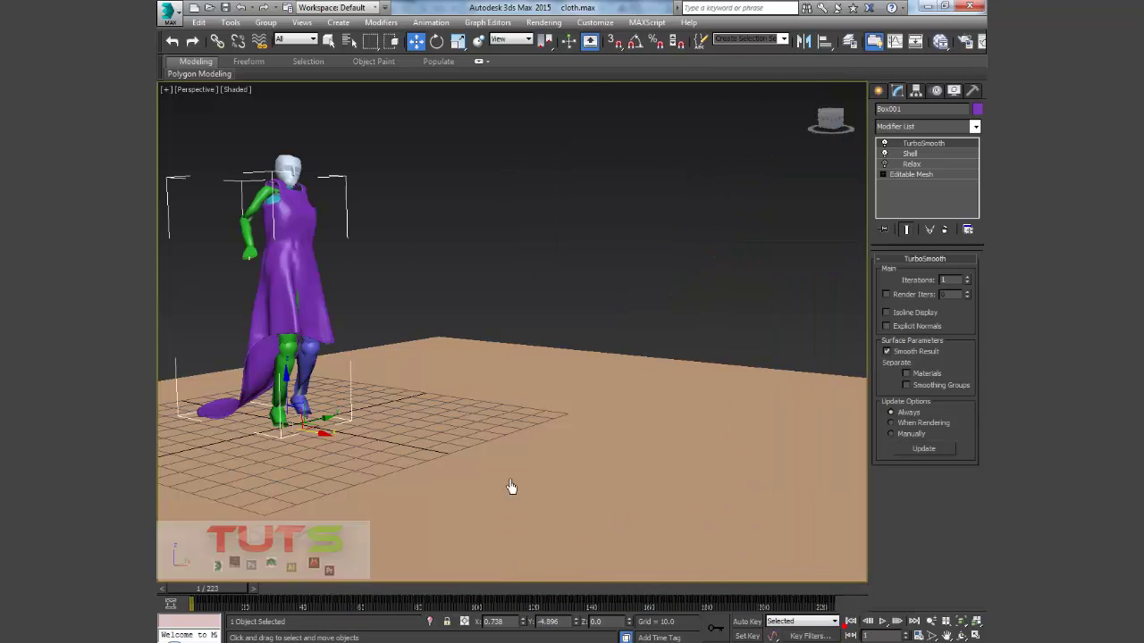
left_click_drag(228, 604, 811, 625)
key("w")
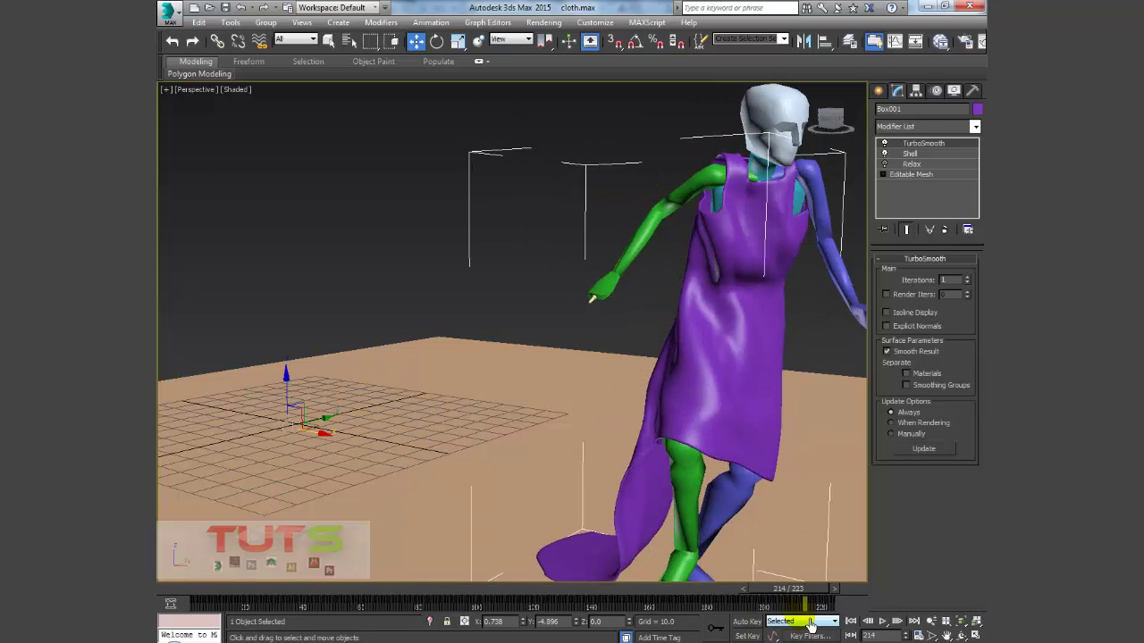